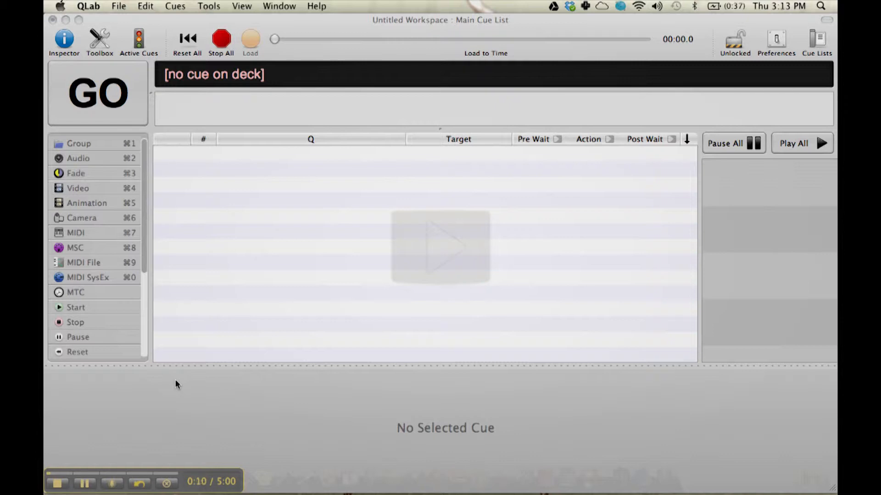
Add "1-08 The Imperial March.m4a" from the Finder folder "Tutorial ingredients" to the QLab cue list as an audio cue
click(369, 25)
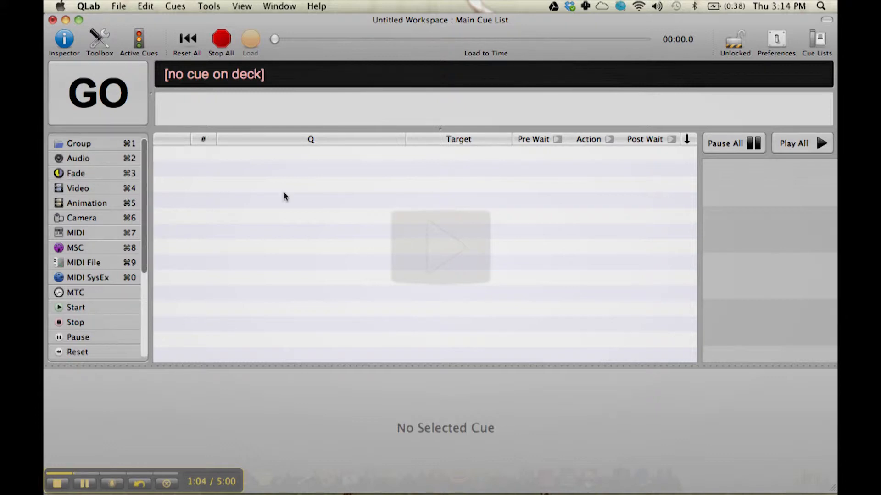
key(super+Tab)
click(725, 186)
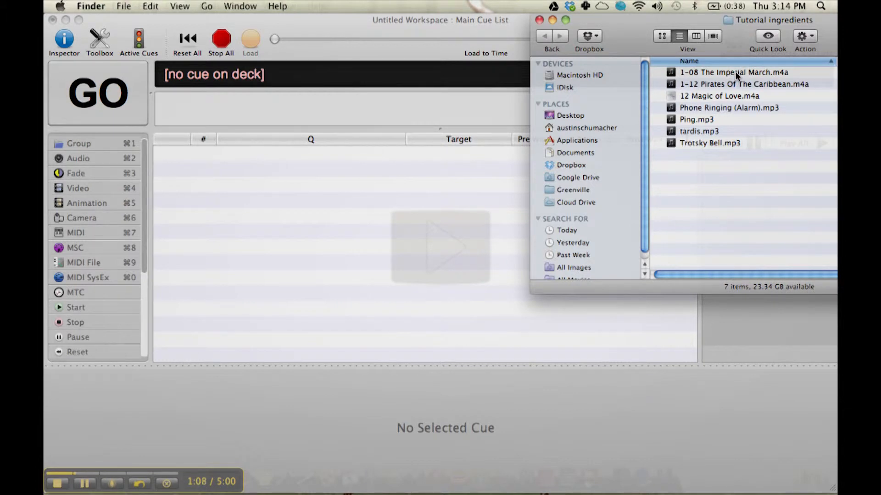
drag(736, 71, 308, 208)
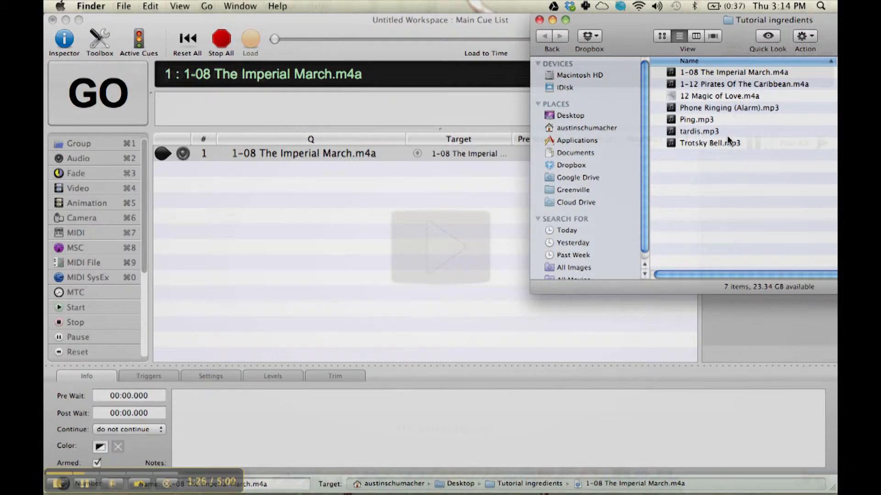
Return to QLab, play the Imperial March cue, and stop all playback
click(344, 23)
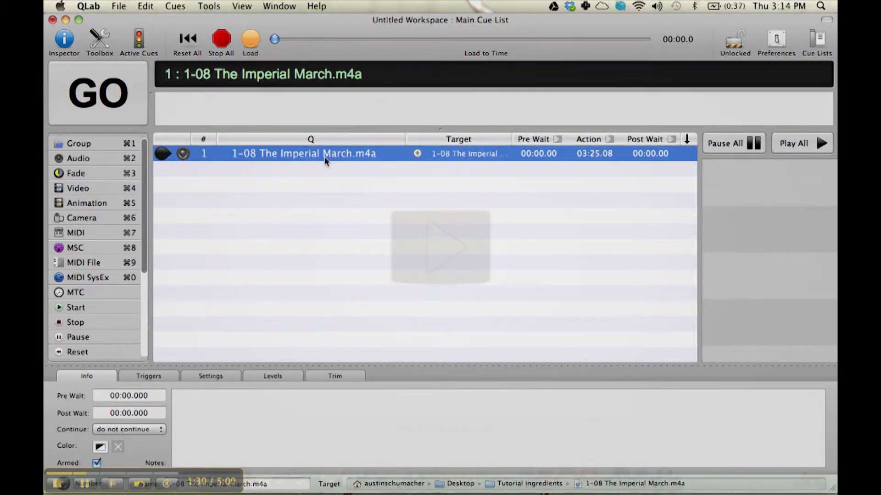
key(space)
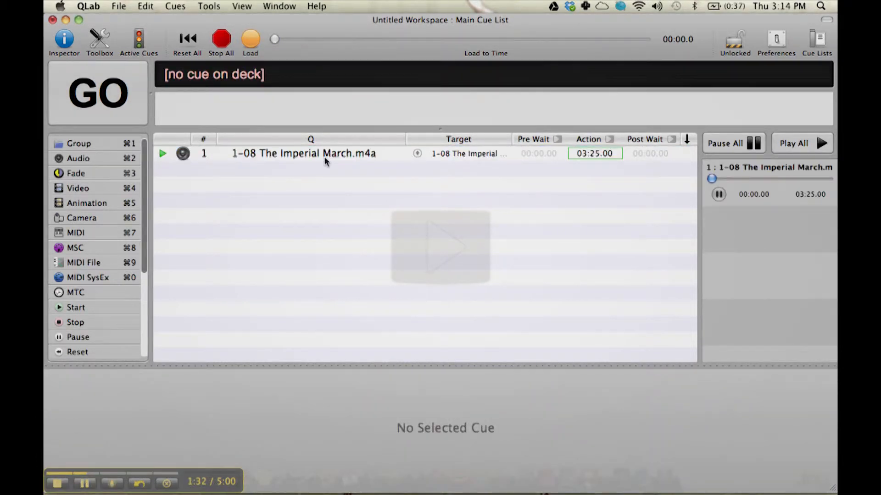
click(227, 44)
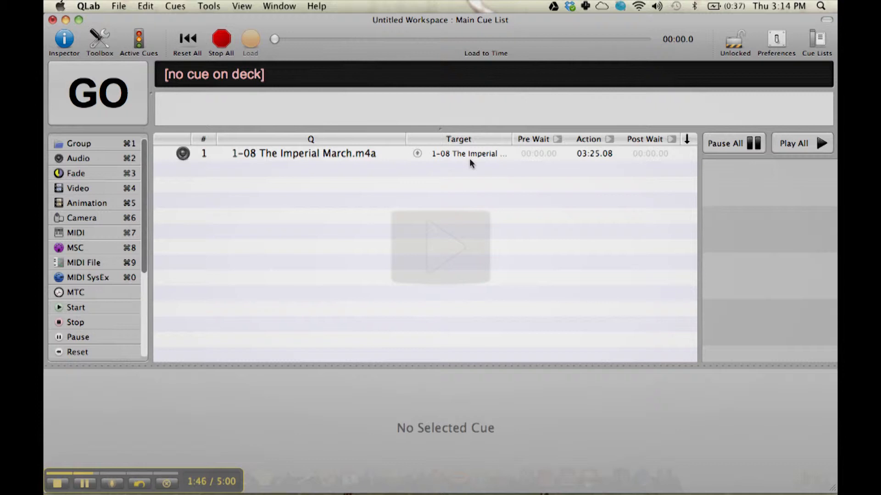
key(super+Tab)
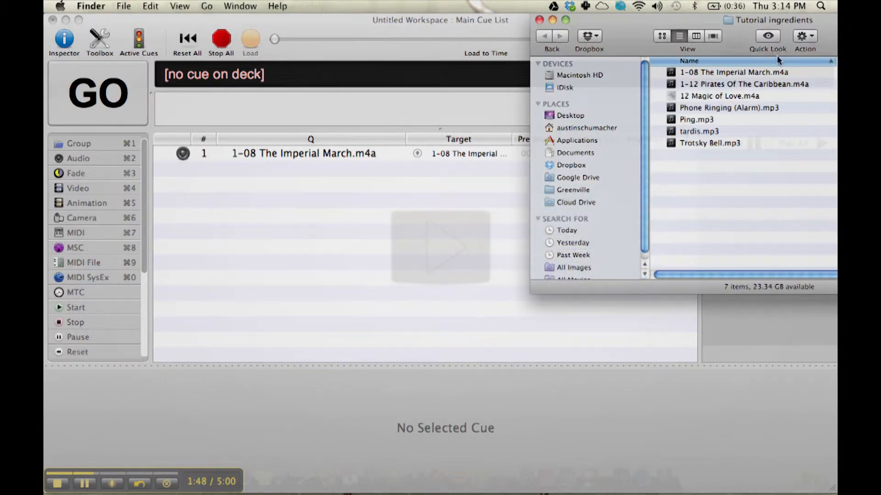
click(763, 72)
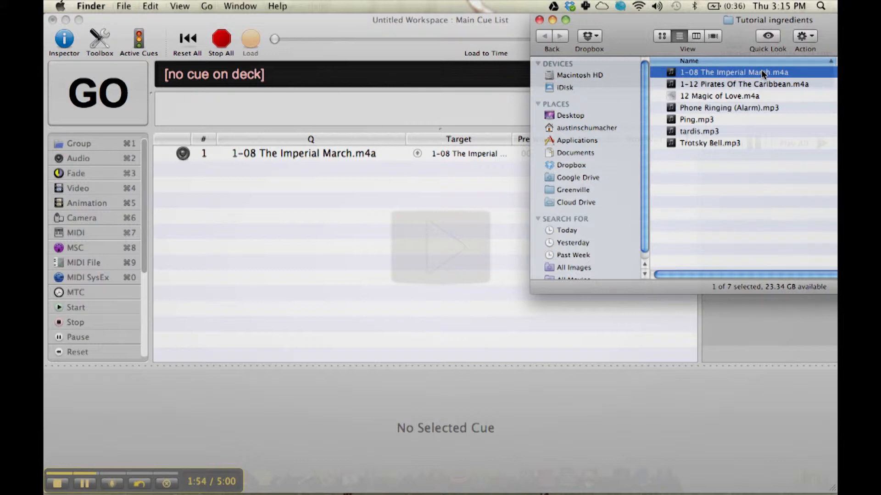
click(450, 25)
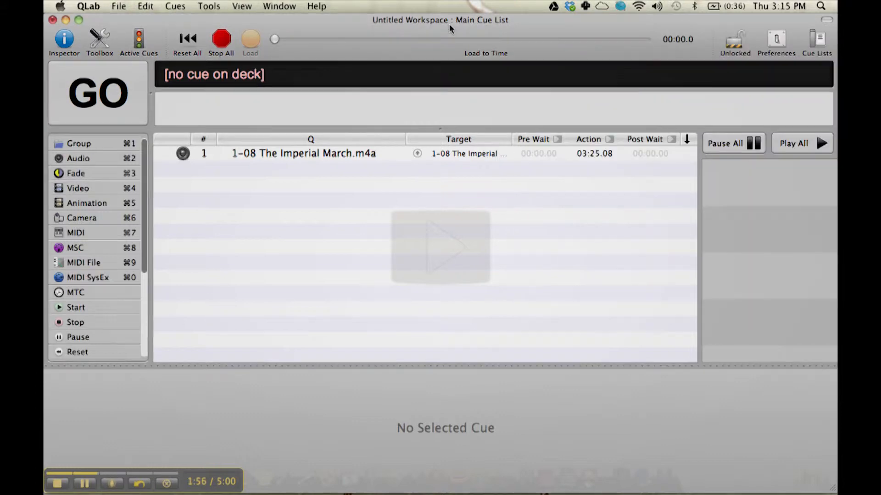
key(super+Tab)
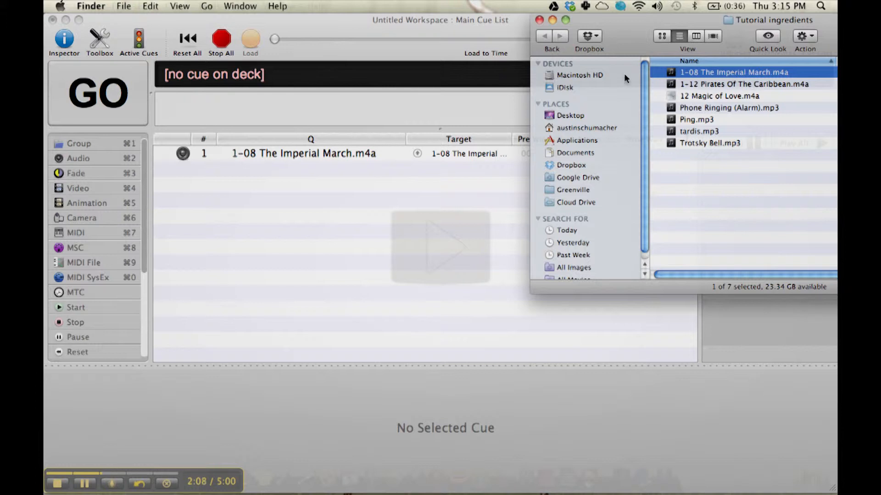
Rename audio cue 1 in the QLab cue list as "Imperial March" and deselect it
double_click(290, 154)
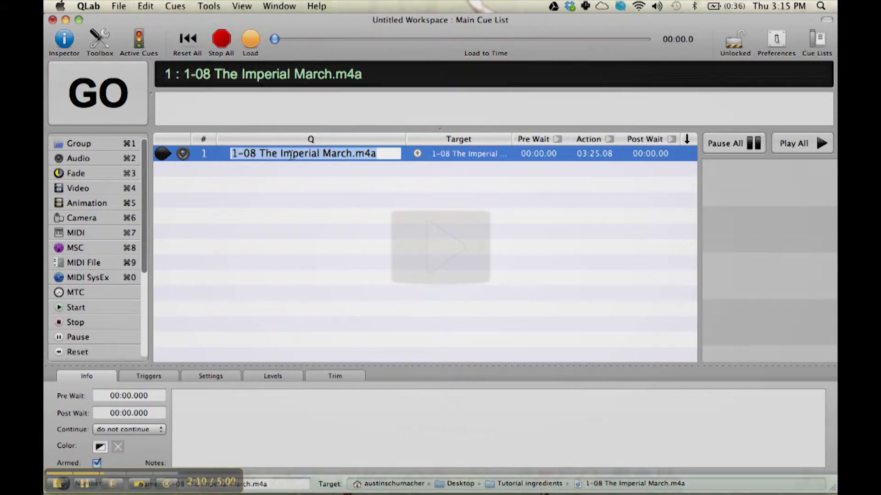
text(Imperial )
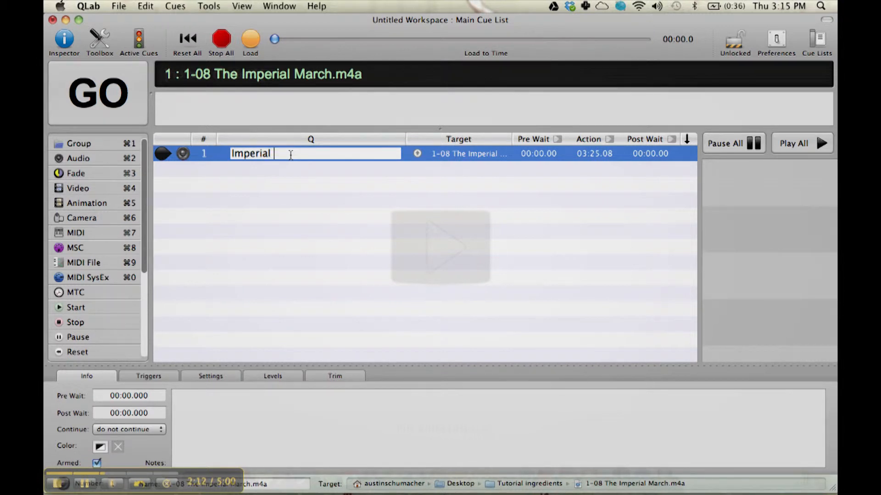
text(March)
key(Return)
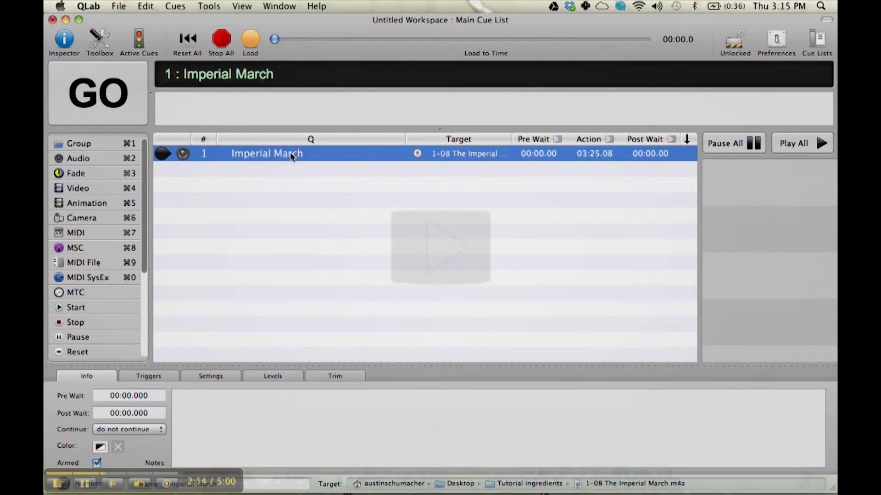
double_click(291, 155)
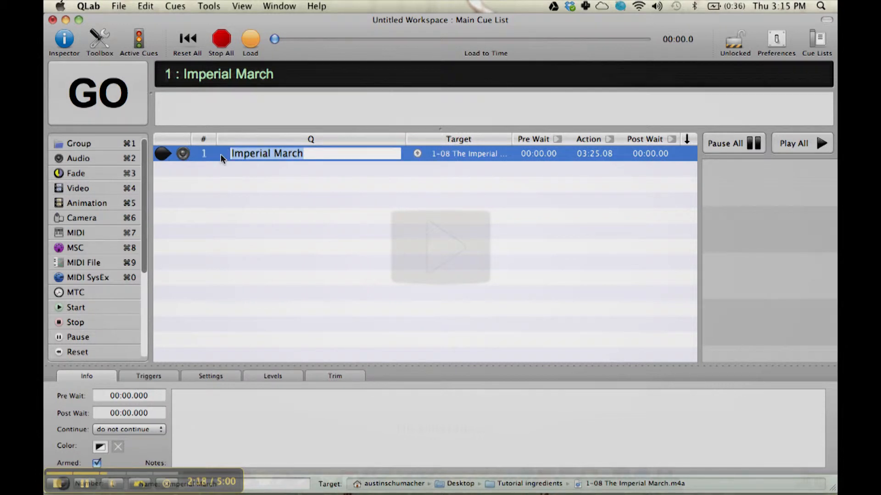
click(252, 216)
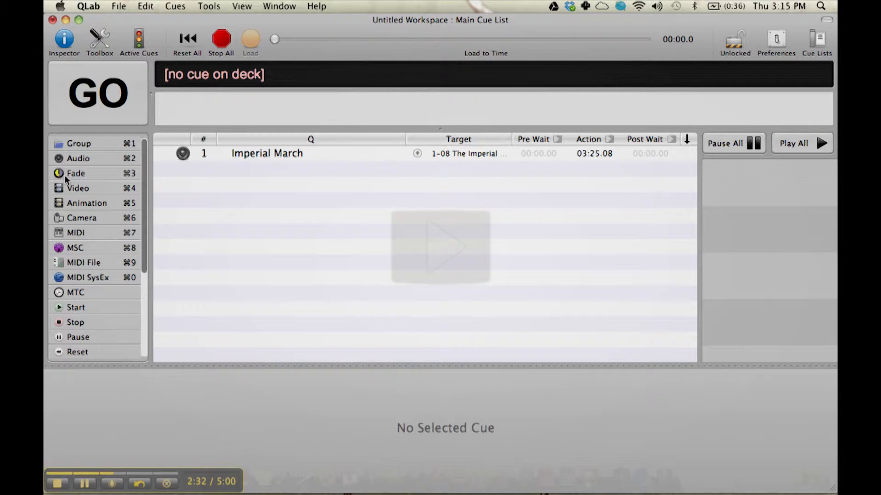
Insert a fade cue above the Imperial March cue and assign Imperial March as its target
drag(66, 179, 279, 156)
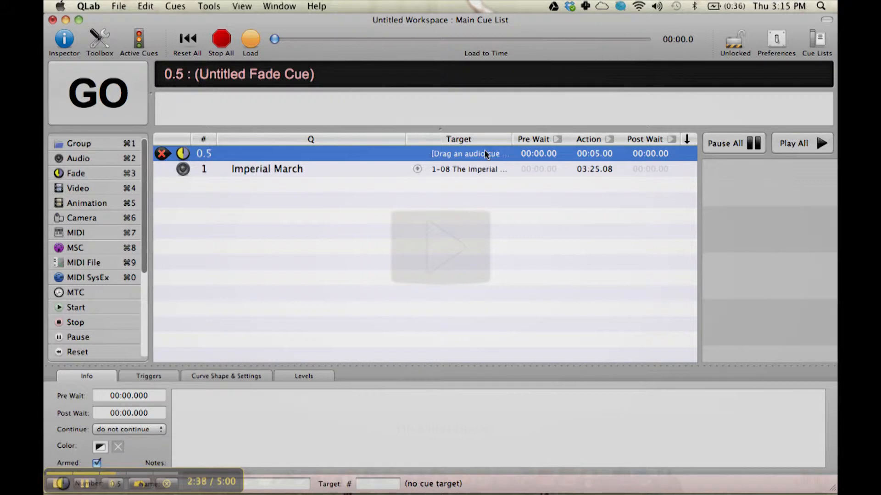
drag(293, 166, 303, 158)
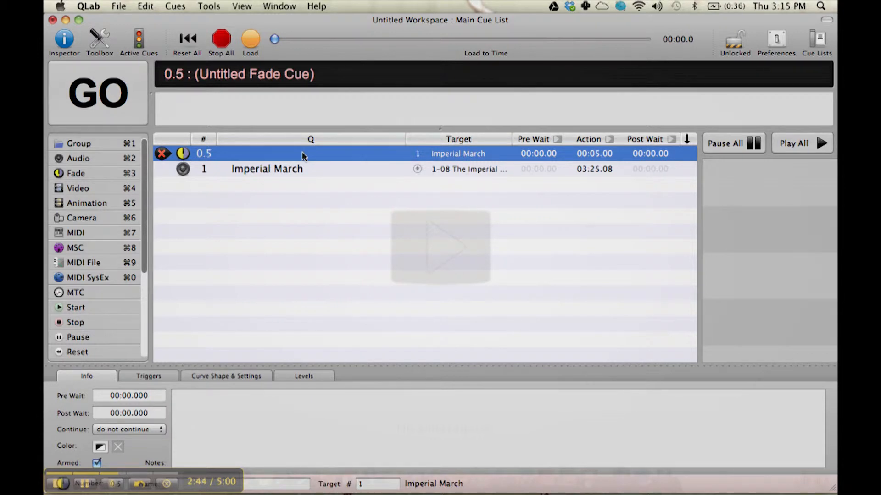
double_click(272, 155)
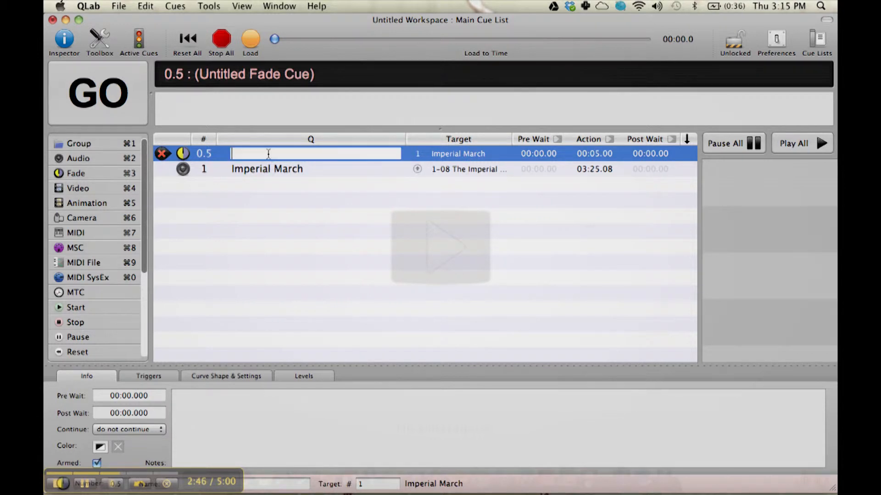
click(285, 176)
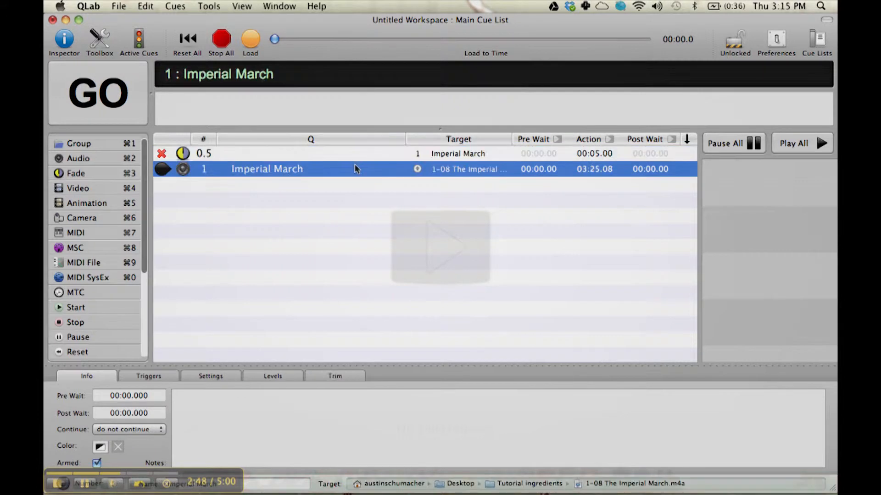
click(341, 151)
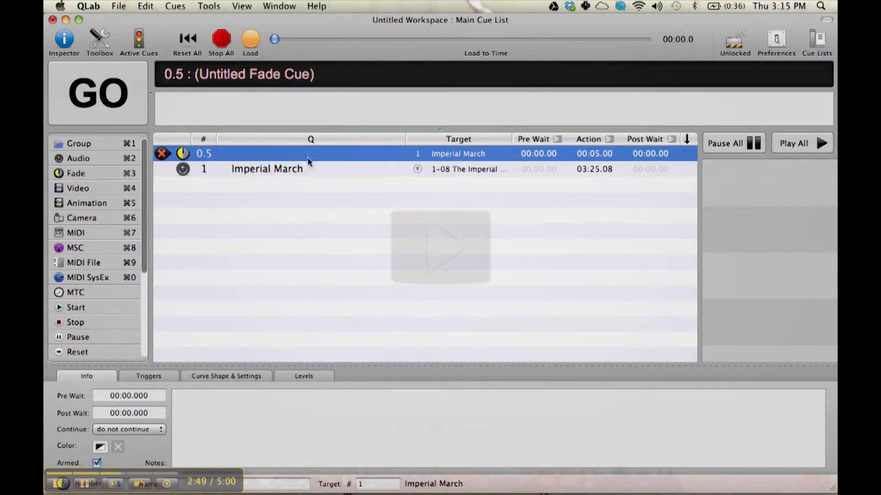
Set the fade cue's master level to 0.0 and make it continue automatically into the Imperial March cue
click(312, 376)
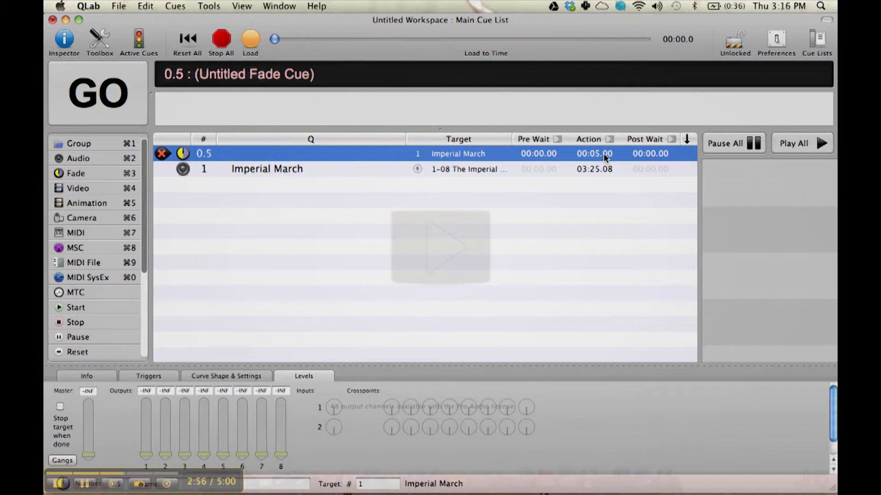
drag(89, 457, 89, 416)
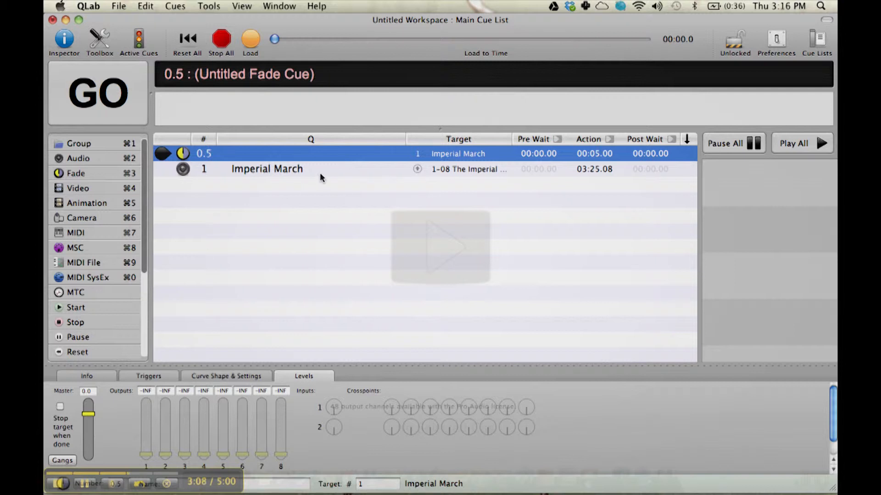
click(687, 155)
click(687, 155)
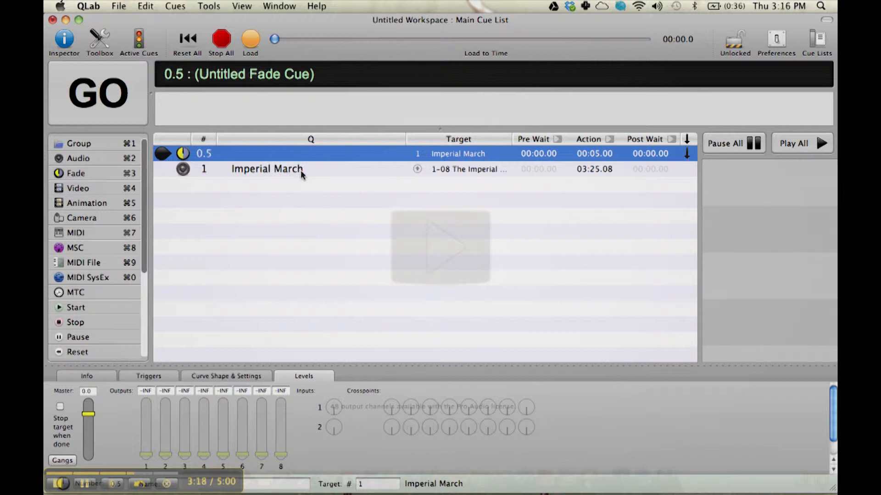
click(687, 154)
click(687, 154)
click(687, 154)
Lower the Imperial March audio cue's master level to -INF so it starts silent
click(290, 169)
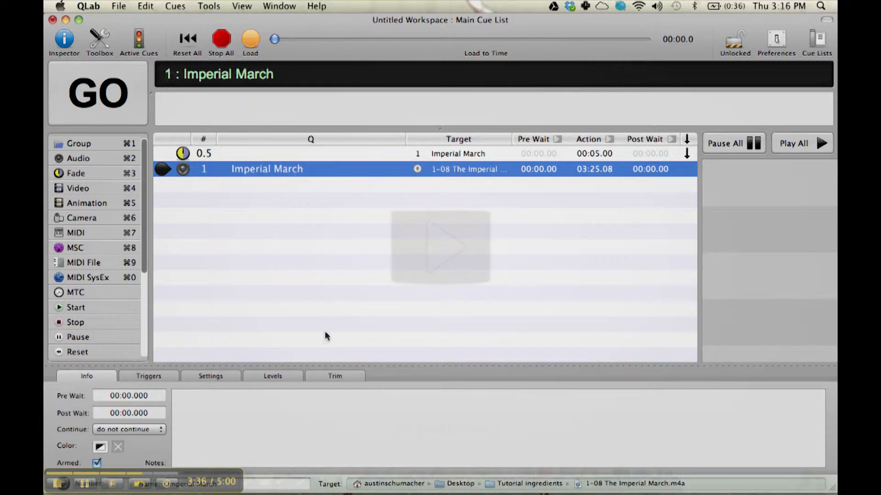
click(275, 376)
drag(83, 415, 86, 458)
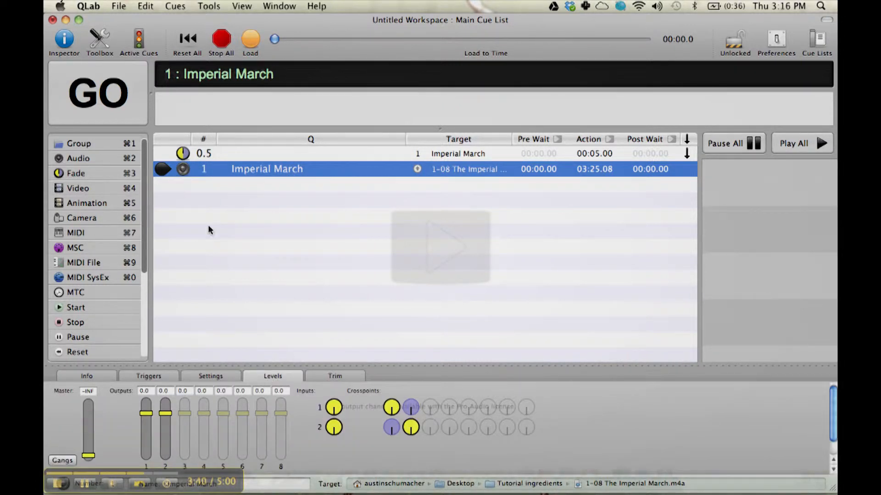
Play the fade-in sequence starting from fade cue 0.5, then stop all playback
click(312, 154)
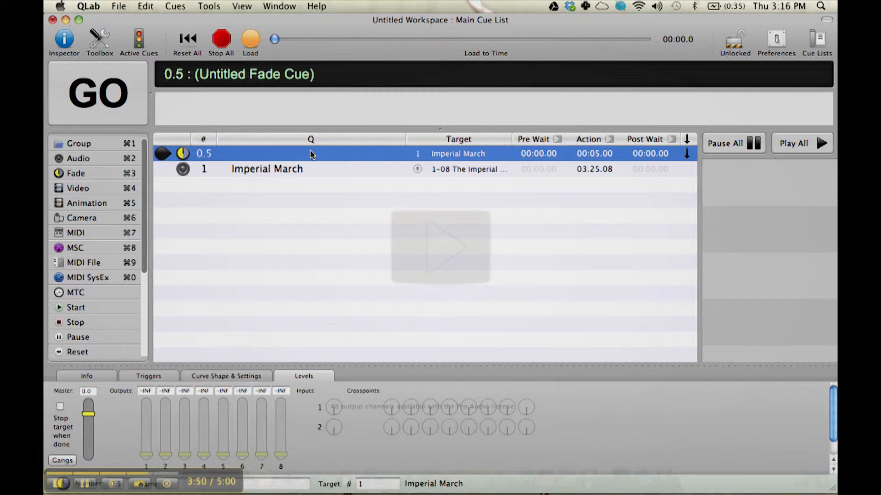
key(space)
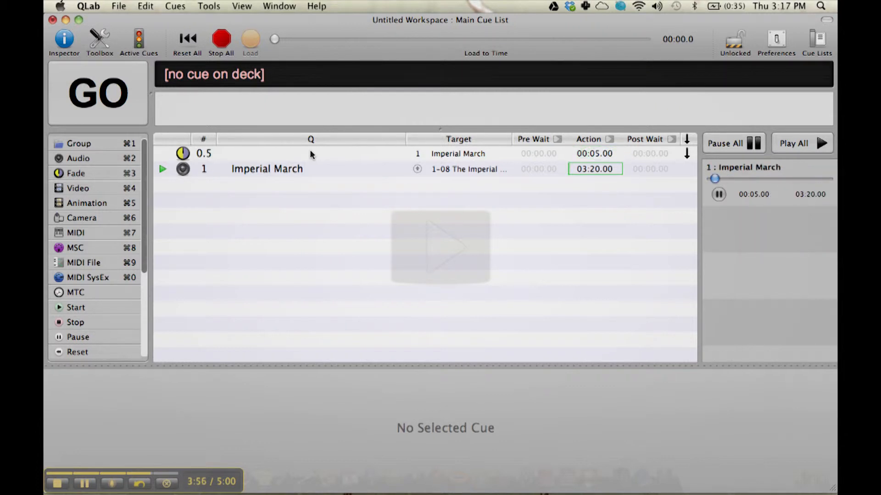
click(225, 44)
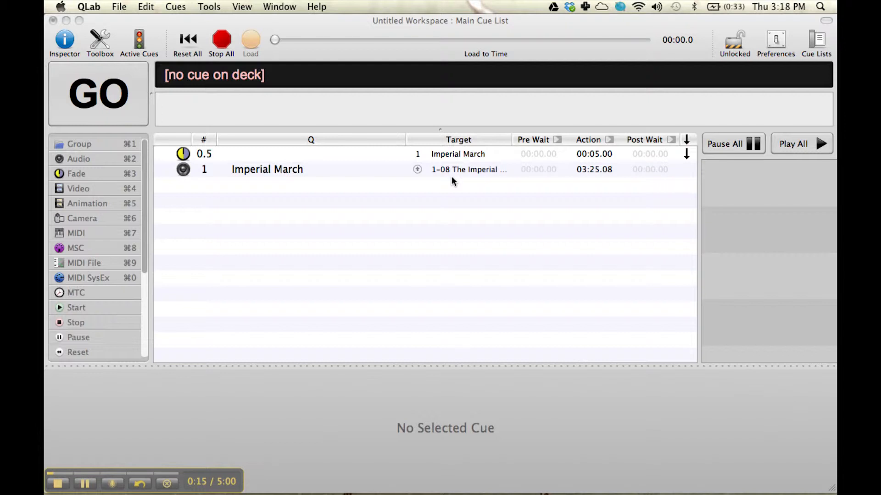
Add a second fade cue below the Imperial March cue and assign Imperial March as its target
click(328, 23)
drag(77, 174, 340, 206)
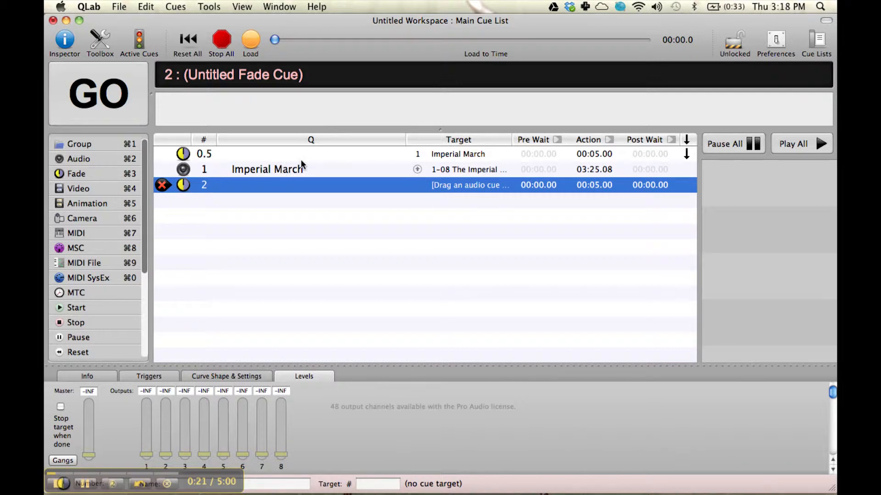
drag(287, 168, 289, 185)
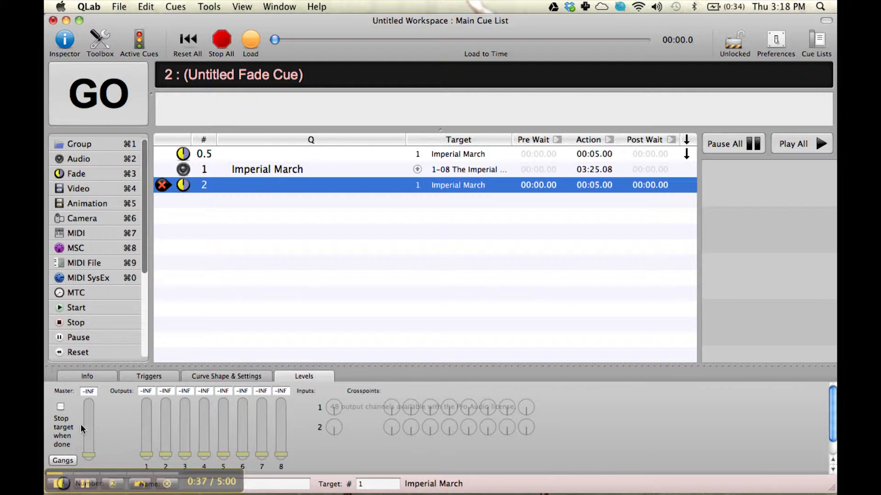
Set the second fade cue's master level to -INF and have it stop the target when done
click(87, 452)
drag(87, 453, 87, 467)
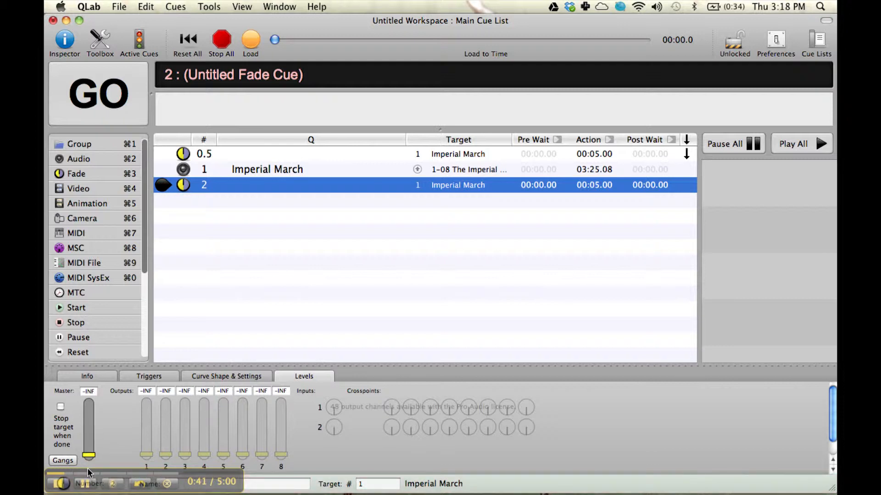
click(61, 406)
Review the levels of the Imperial March cue and both fade cues, ending with the first fade cue selected for playback
click(275, 174)
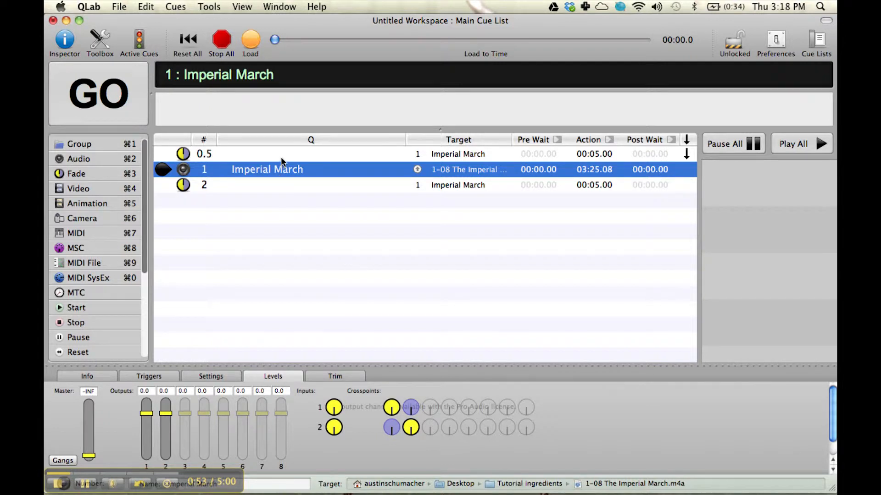
click(281, 156)
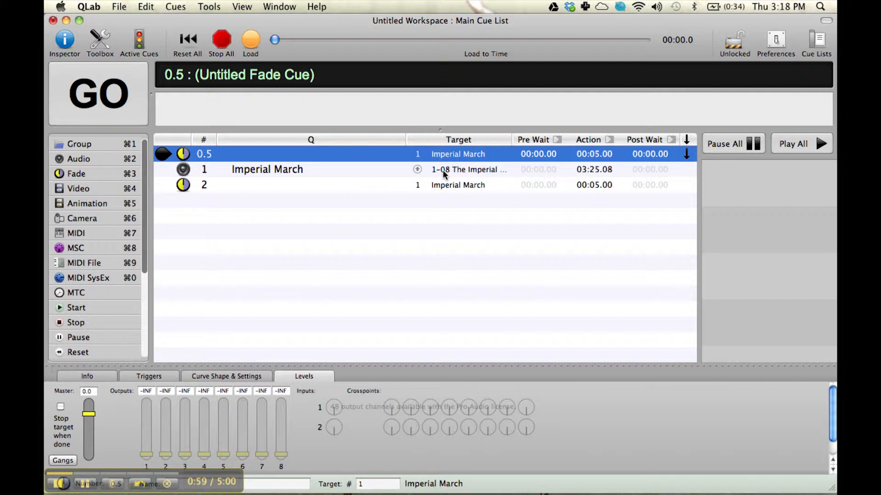
click(370, 185)
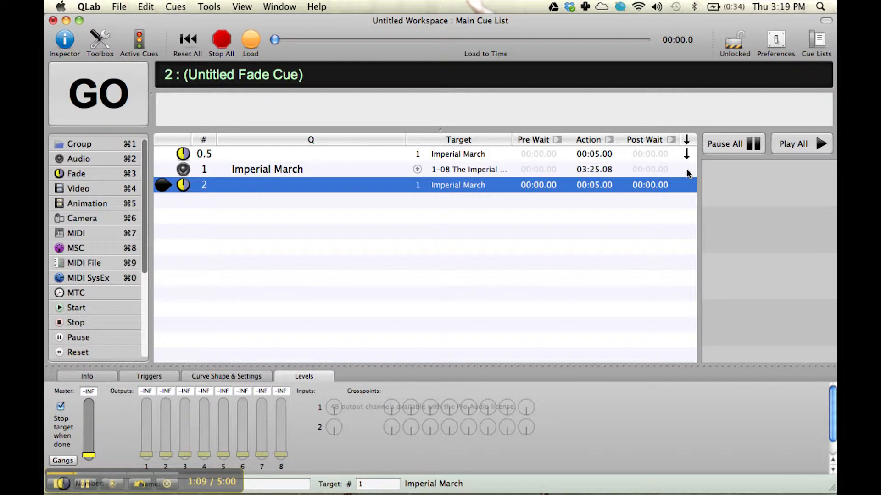
click(232, 154)
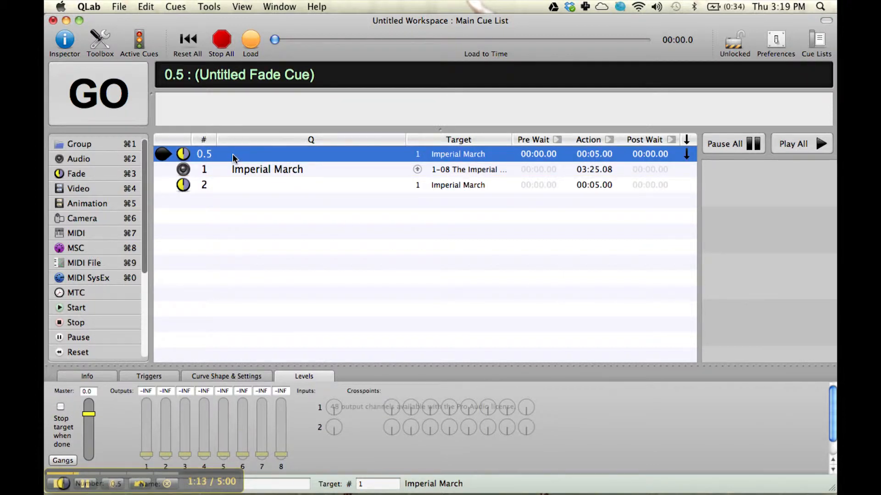
Play the Imperial March sequence from fade cue 0.5, then trigger fade cue 2 to fade the music out
click(246, 169)
click(247, 152)
key(space)
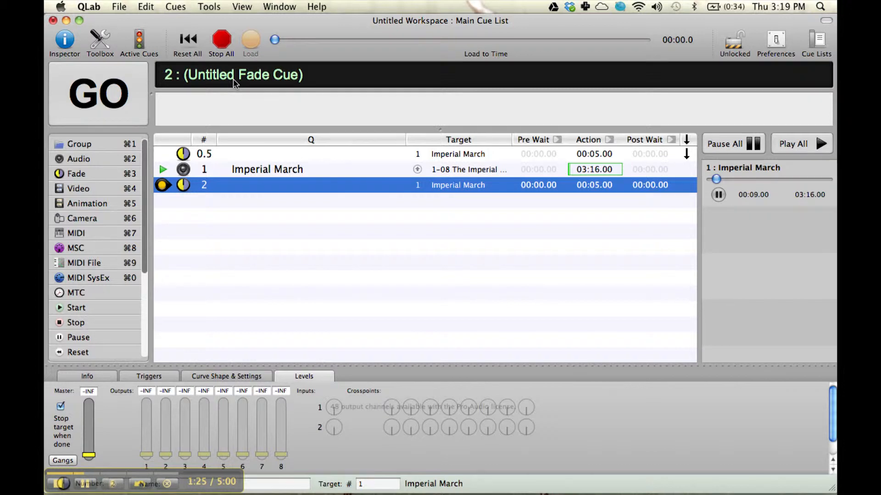
key(space)
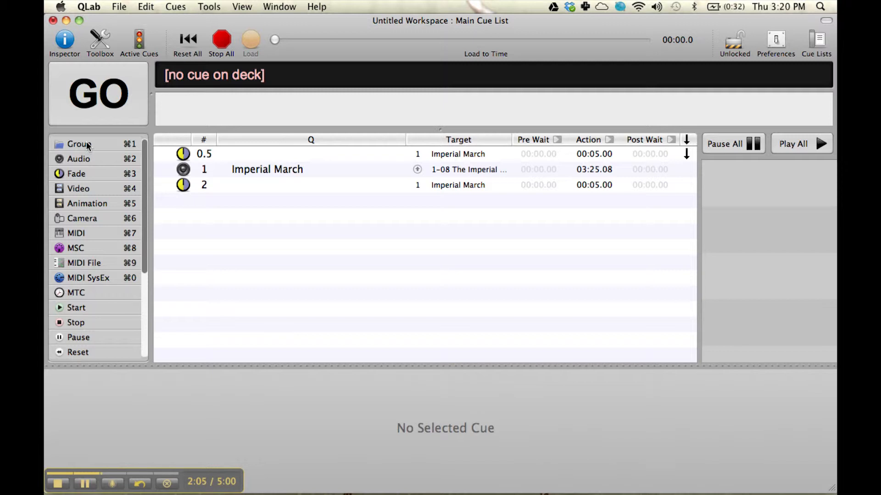
Add a group cue at the start of the cue list and name it "Pre-show music"
drag(86, 142, 252, 154)
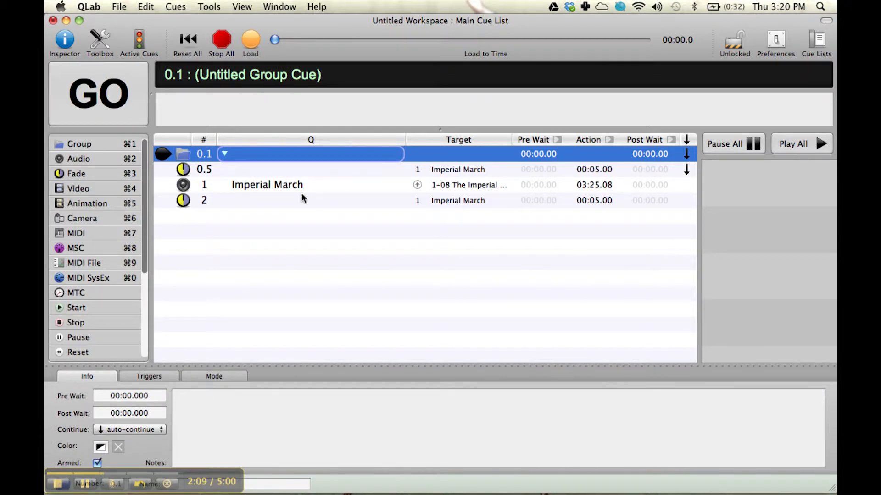
double_click(280, 153)
text(Pre-show music)
key(Return)
click(292, 259)
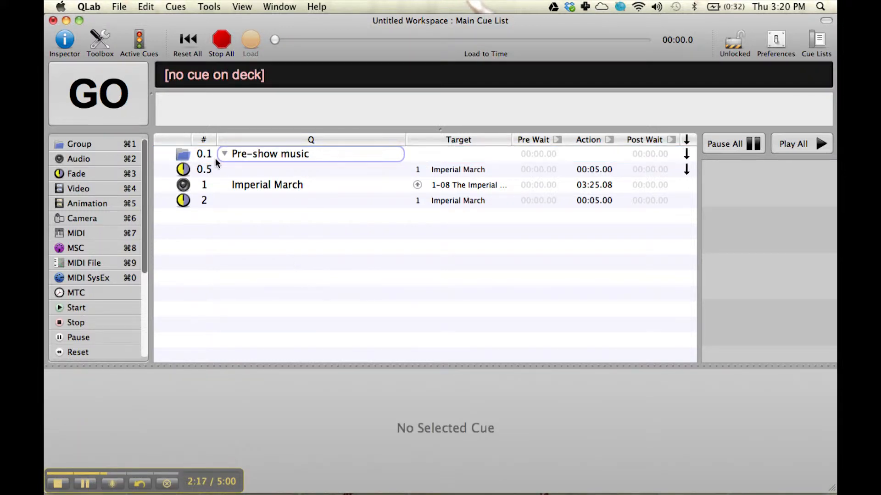
Add the Imperial March, Pirates Of The Caribbean and Magic of Love files from Finder's Tutorial ingredients folder to the Pre-show music group
key(super+Tab)
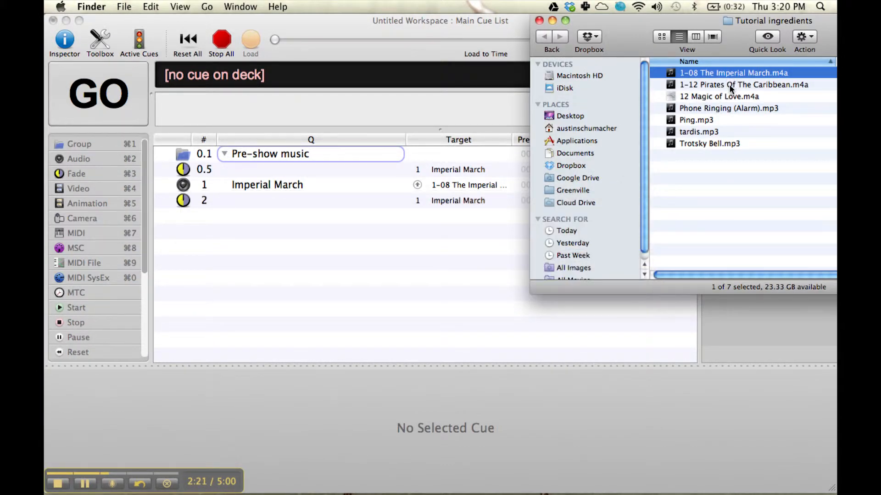
shift+click(729, 94)
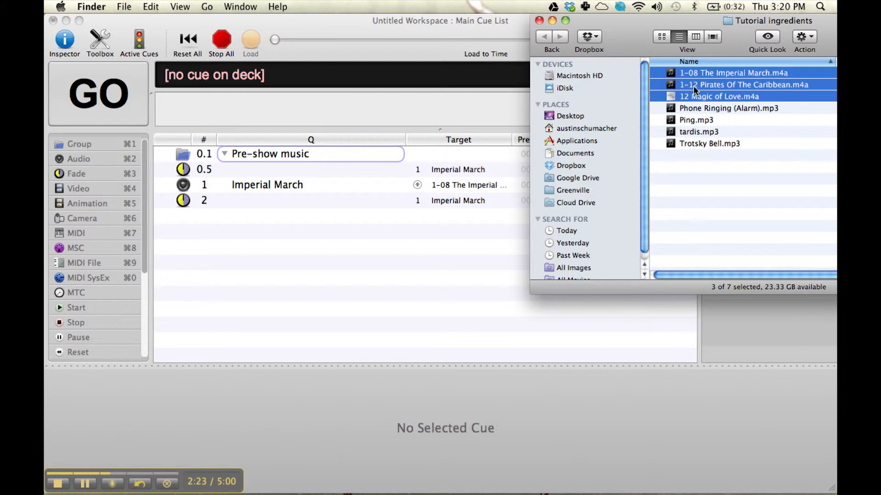
drag(705, 79, 326, 153)
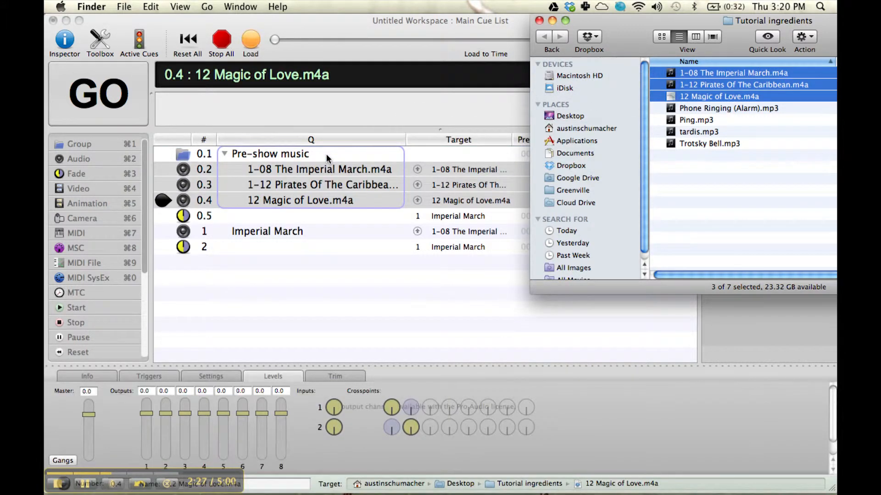
click(401, 20)
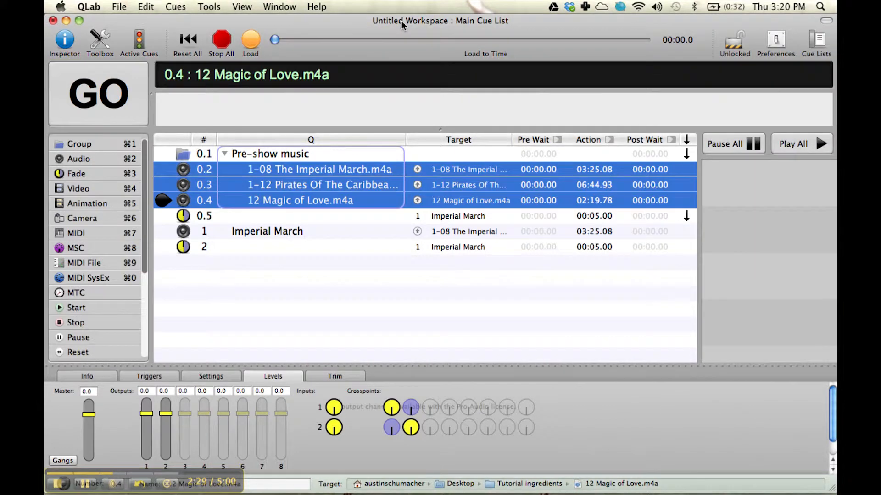
Set the Imperial March and Pirates Of The Caribbean cues inside the Pre-show music group to auto-follow
click(225, 154)
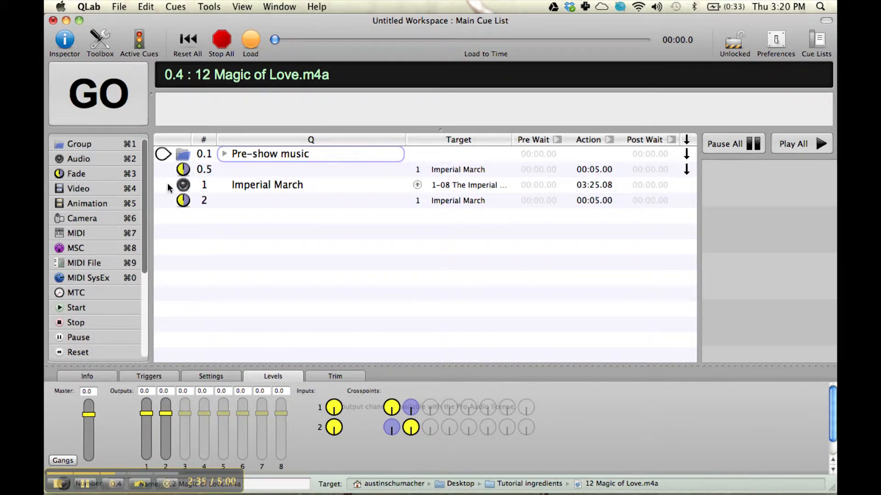
click(225, 155)
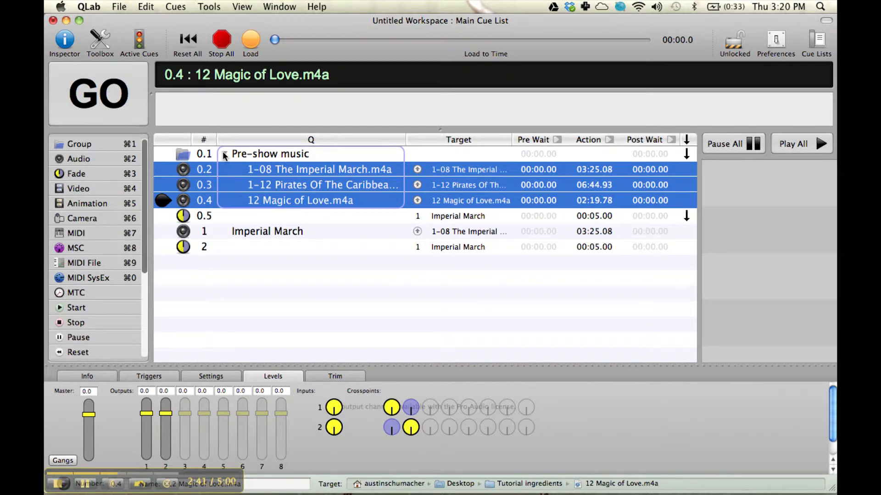
click(687, 172)
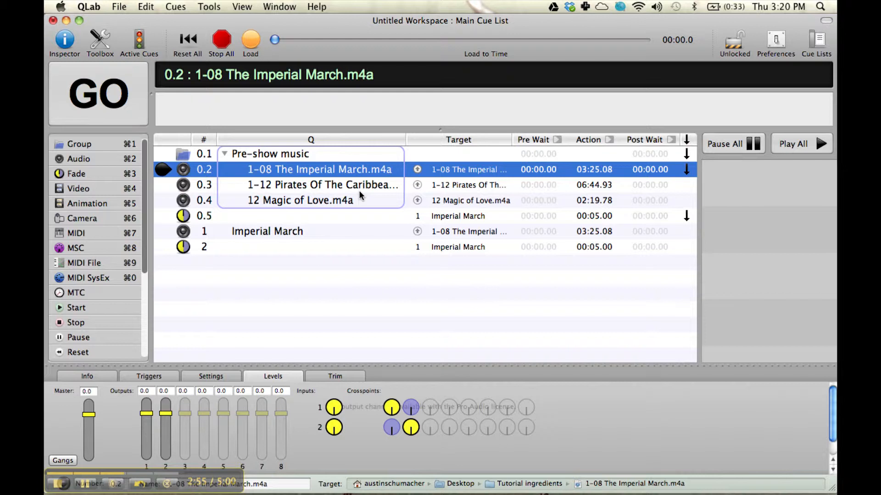
click(688, 170)
click(688, 186)
click(688, 186)
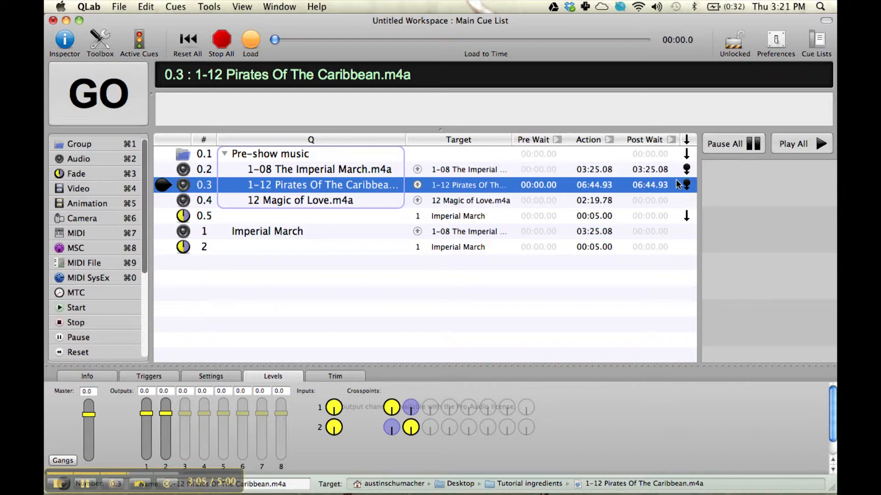
Play the Pre-show music group and skip near the end of each track to check that the cues follow one another
click(299, 217)
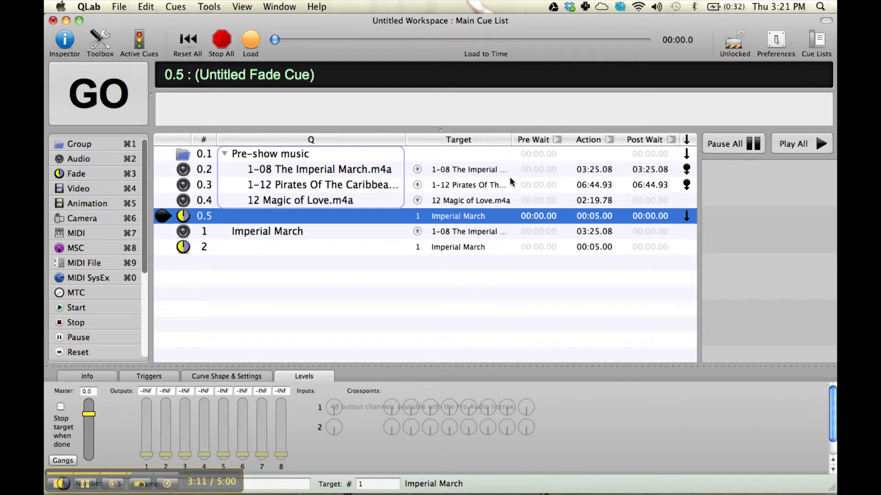
click(226, 153)
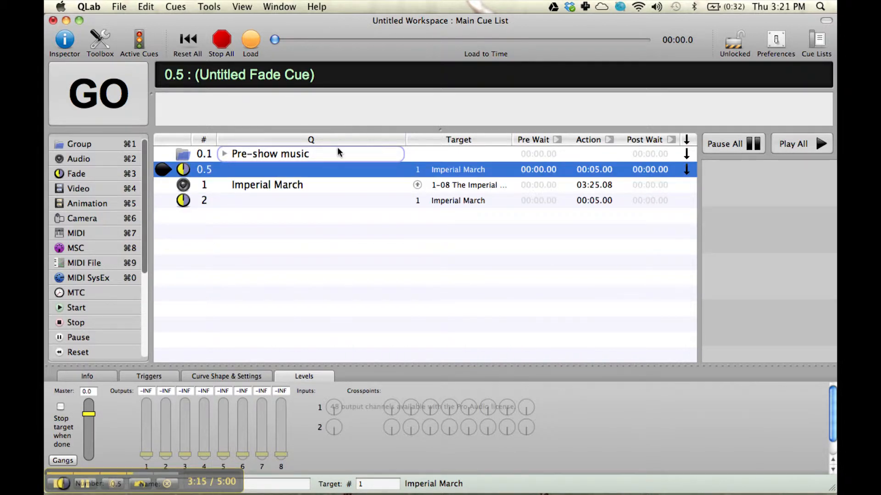
click(225, 154)
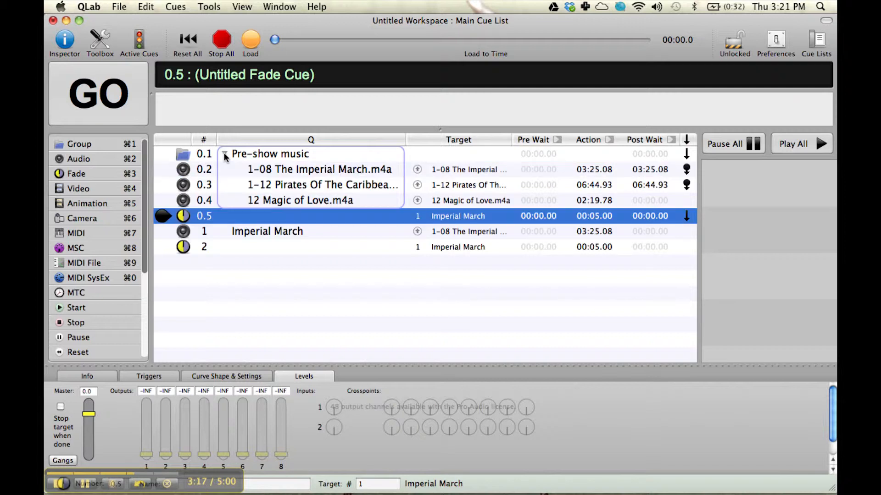
click(289, 155)
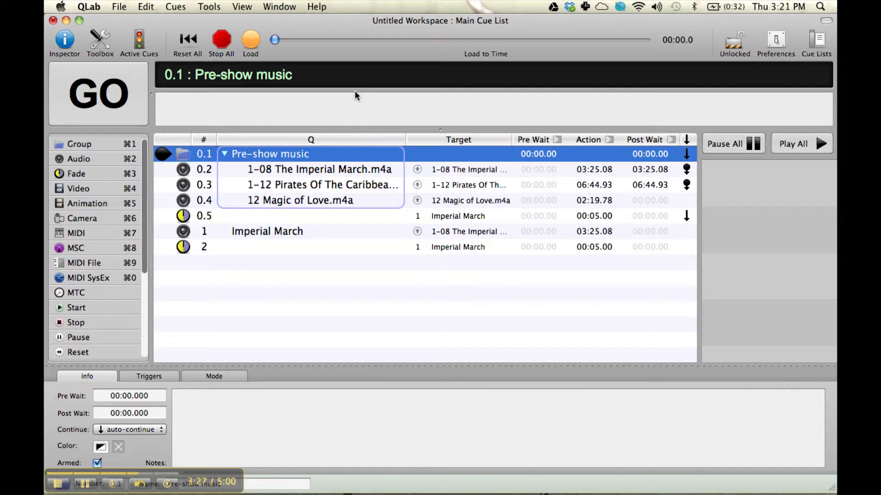
key(space)
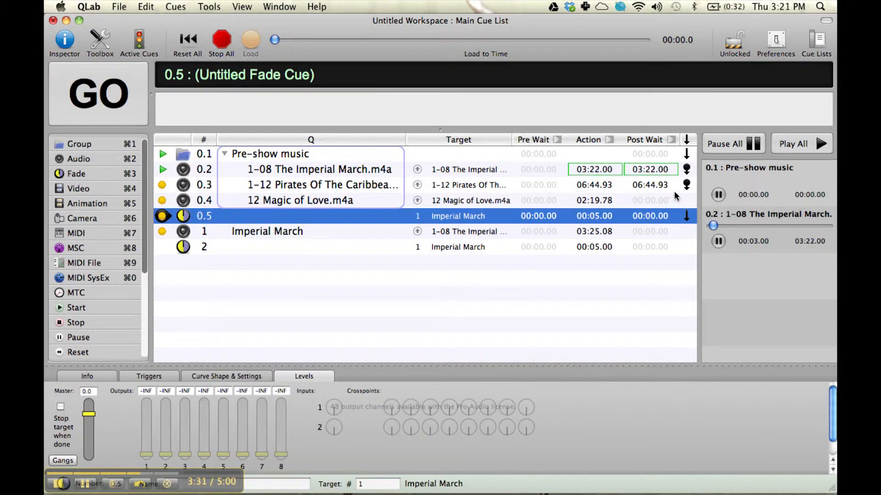
drag(808, 228, 823, 229)
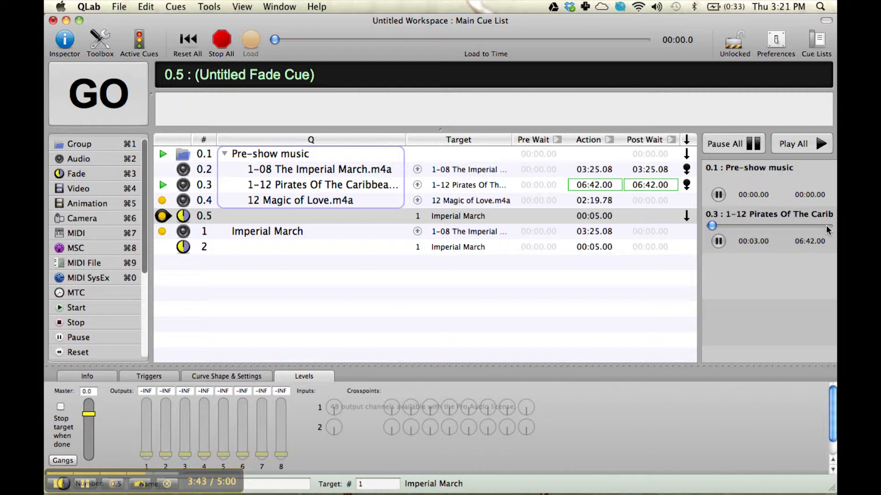
click(826, 226)
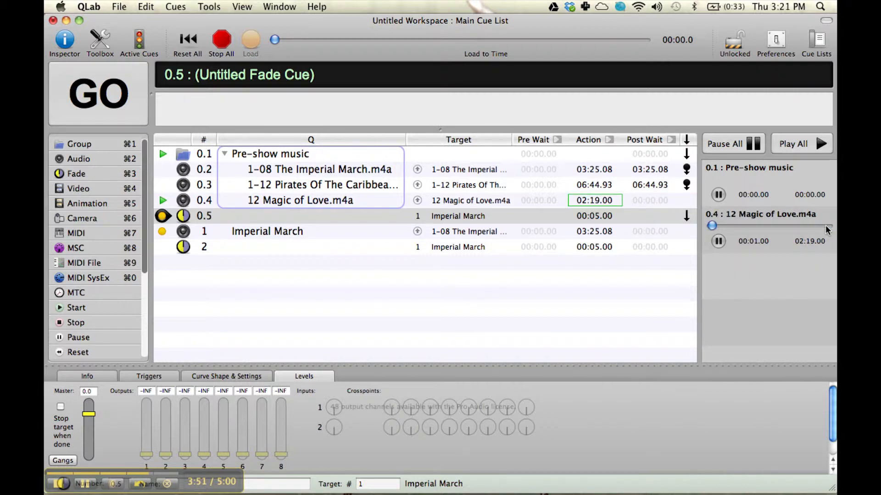
click(827, 229)
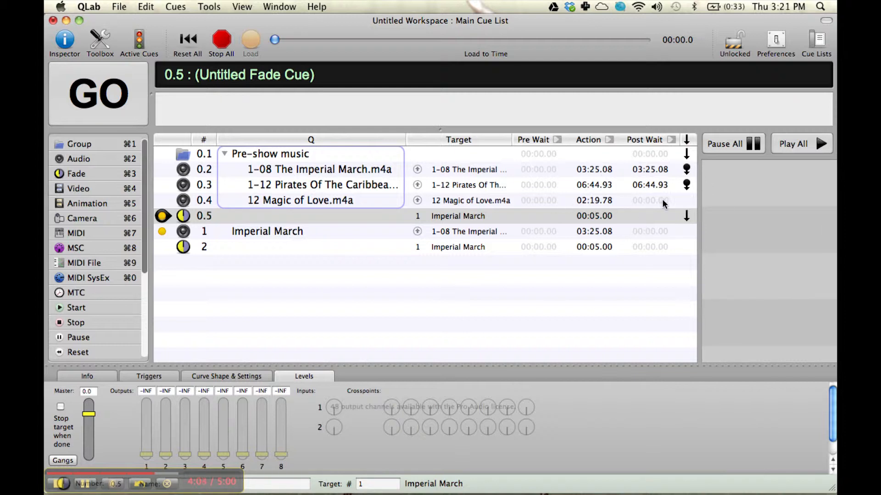
click(295, 199)
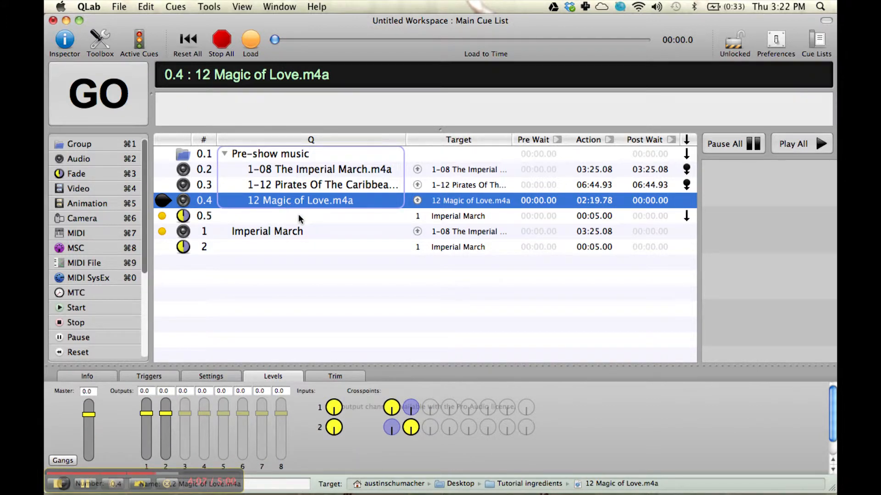
click(298, 213)
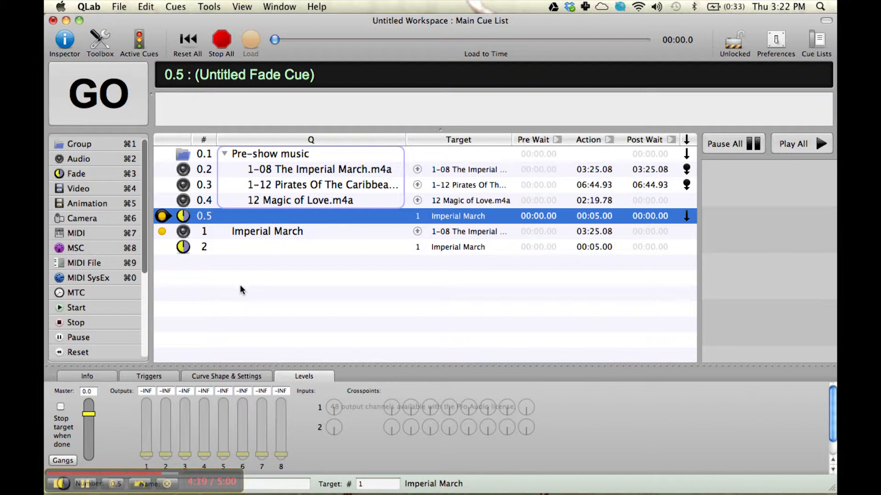
click(62, 484)
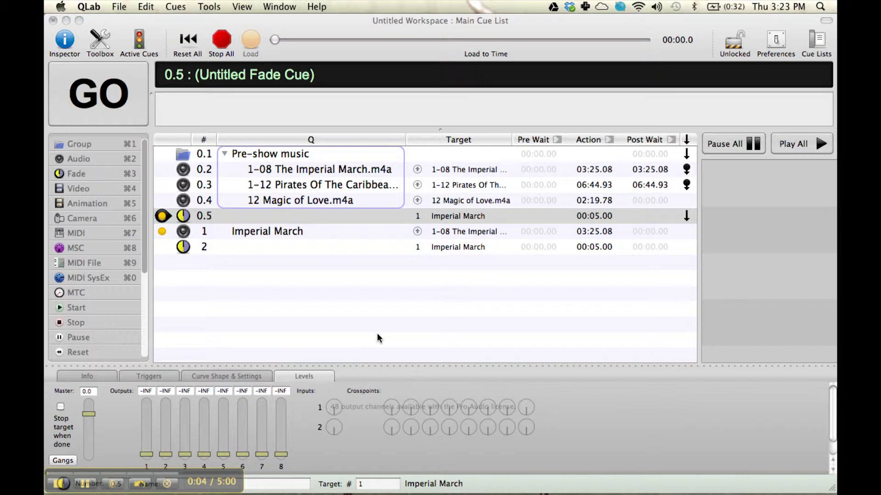
click(320, 23)
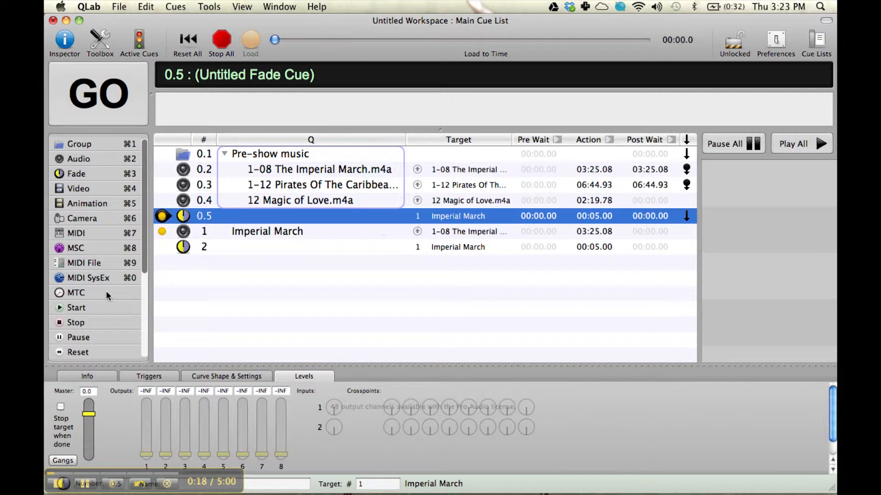
scroll(101, 317, down, 5)
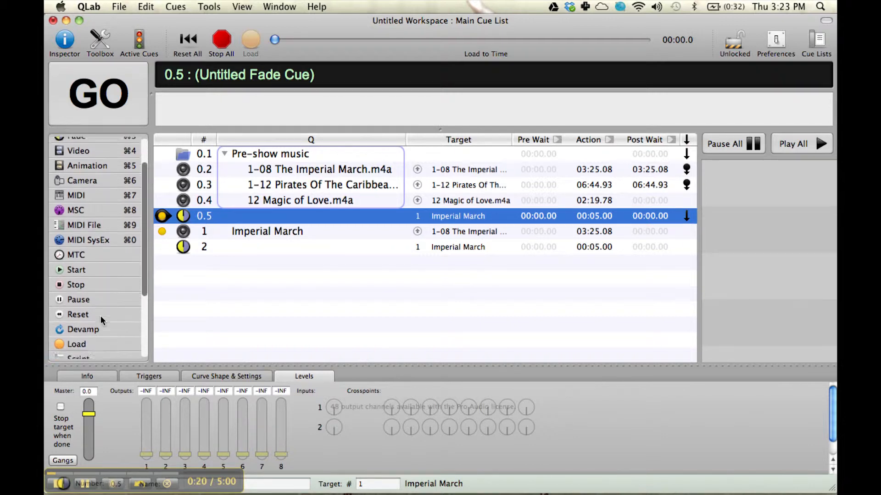
scroll(100, 319, down, 1)
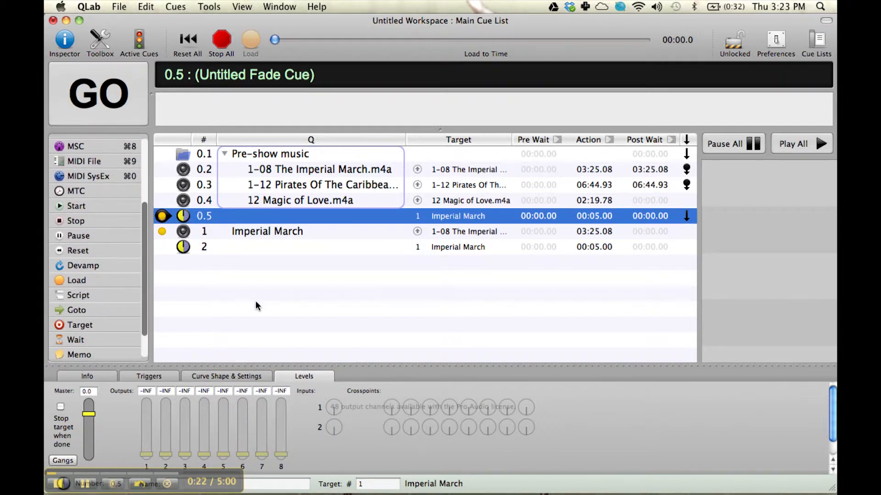
Add Phone Ringing (Alarm).mp3 from Finder's Tutorial ingredients folder as an audio cue below fade cue 2
key(super+Tab)
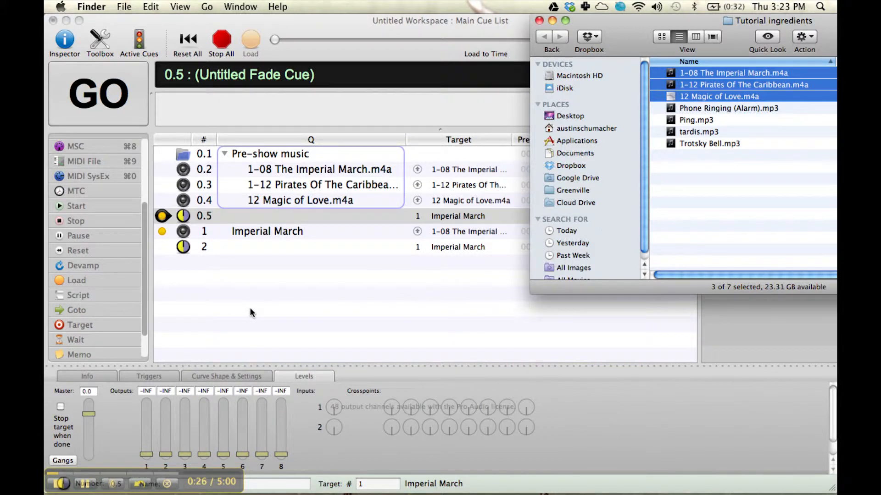
click(692, 193)
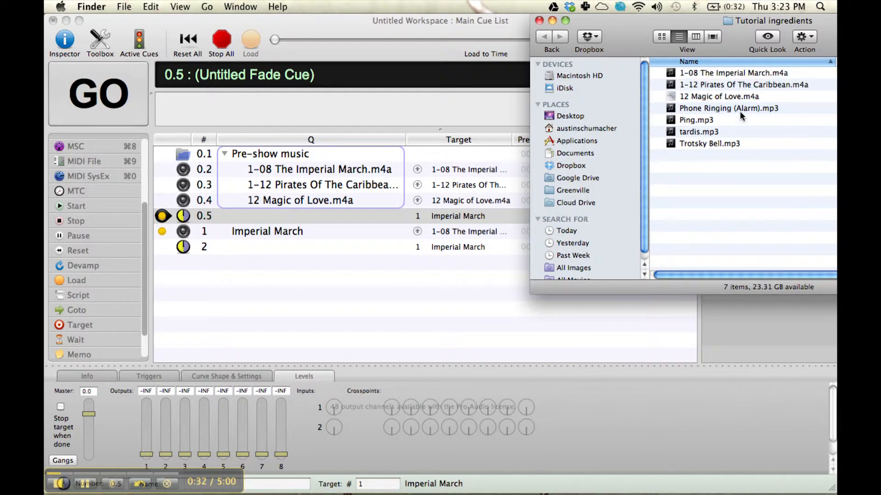
drag(725, 108, 337, 277)
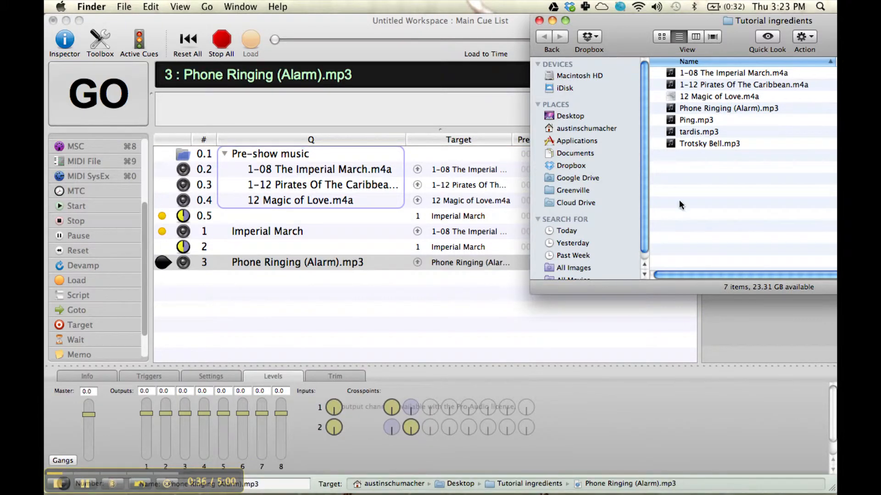
drag(628, 27, 560, 27)
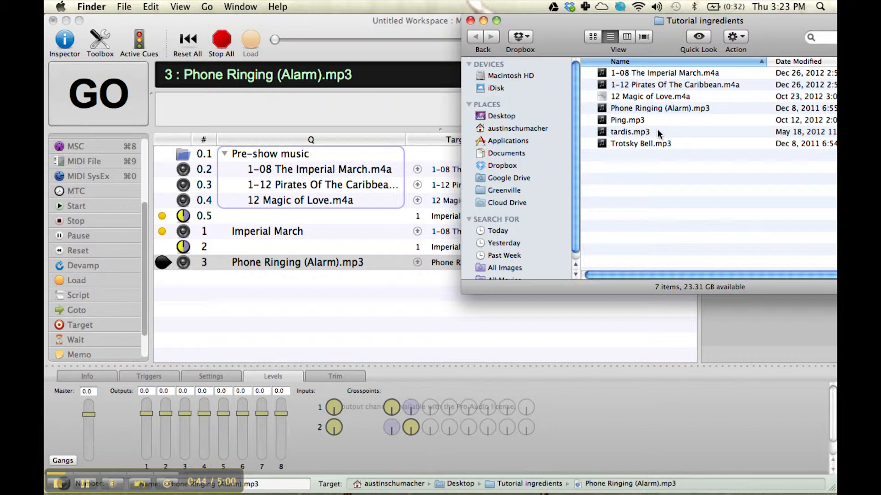
drag(658, 131, 584, 153)
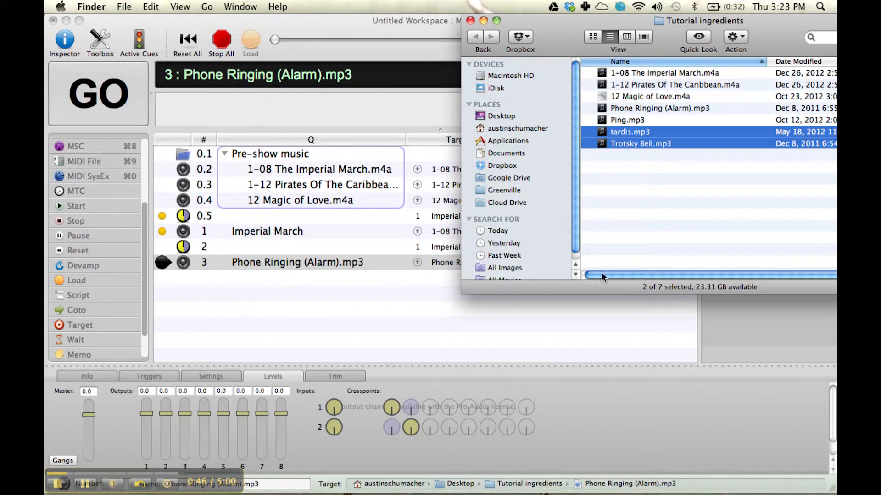
click(745, 218)
click(639, 131)
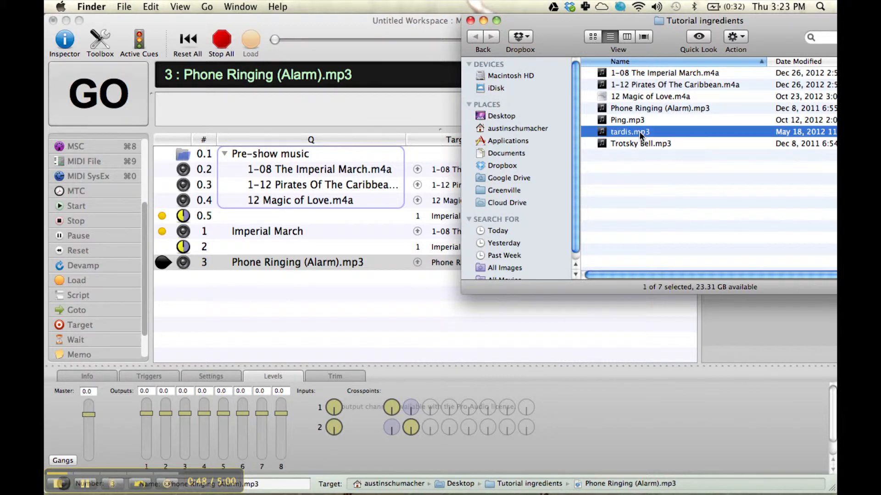
shift+click(640, 143)
key(super+Tab)
key(super+Tab)
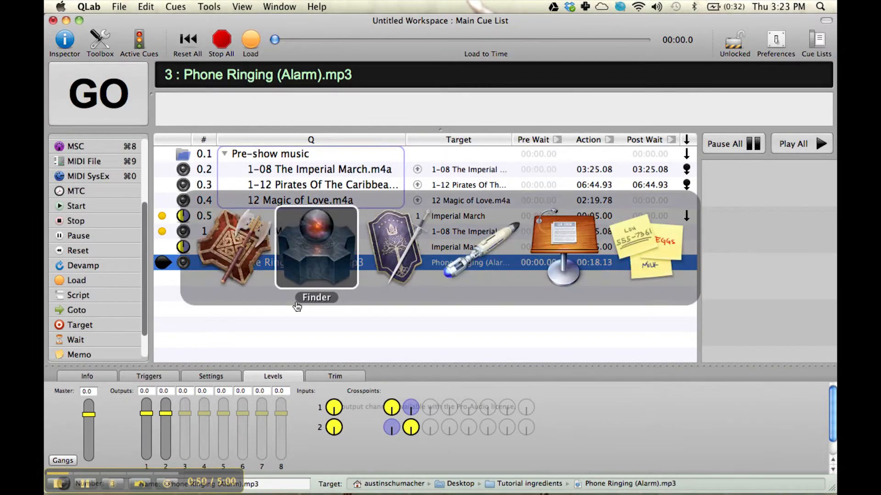
Add tardis.mp3 from Finder's Tutorial ingredients folder as an audio cue below the Phone Ringing cue and return to QLab
click(607, 166)
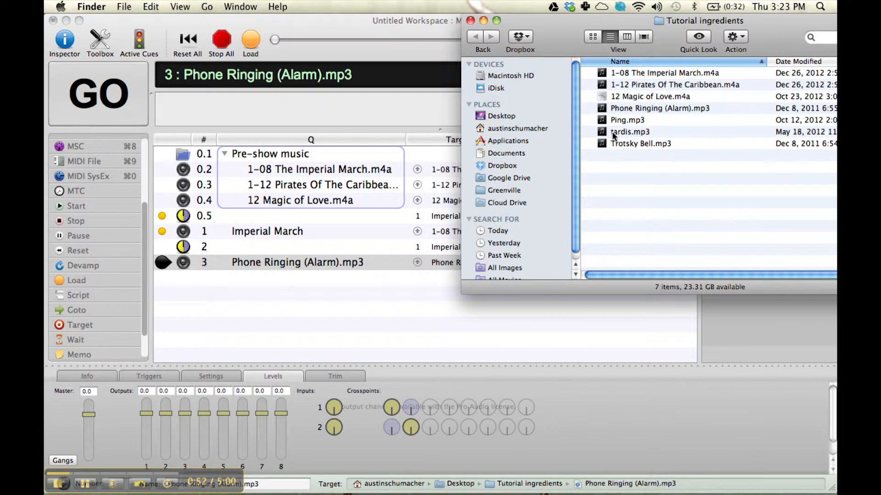
drag(623, 131, 348, 316)
click(204, 284)
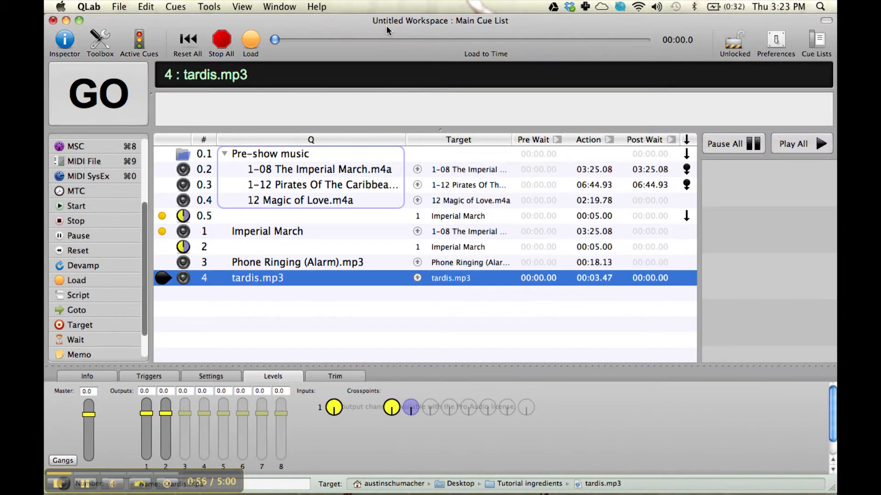
Insert a Wait cue between the Phone Ringing (Alarm).mp3 and tardis.mp3 cues
click(272, 266)
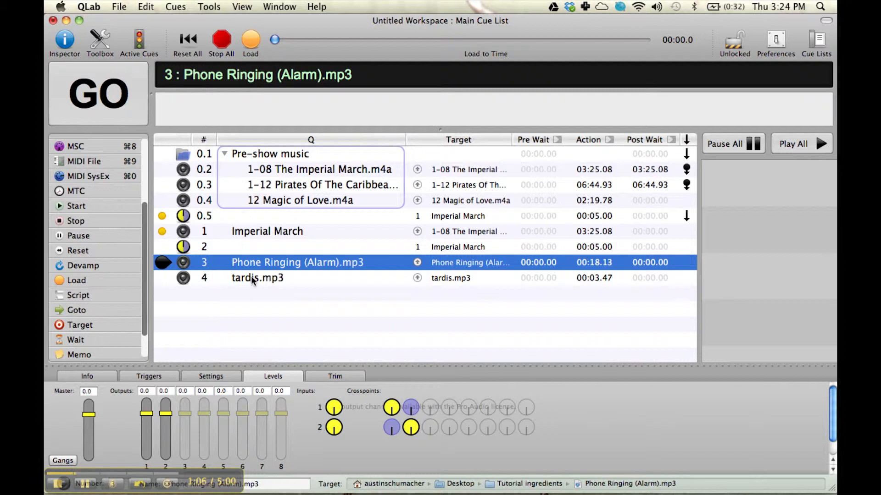
scroll(123, 299, down, 3)
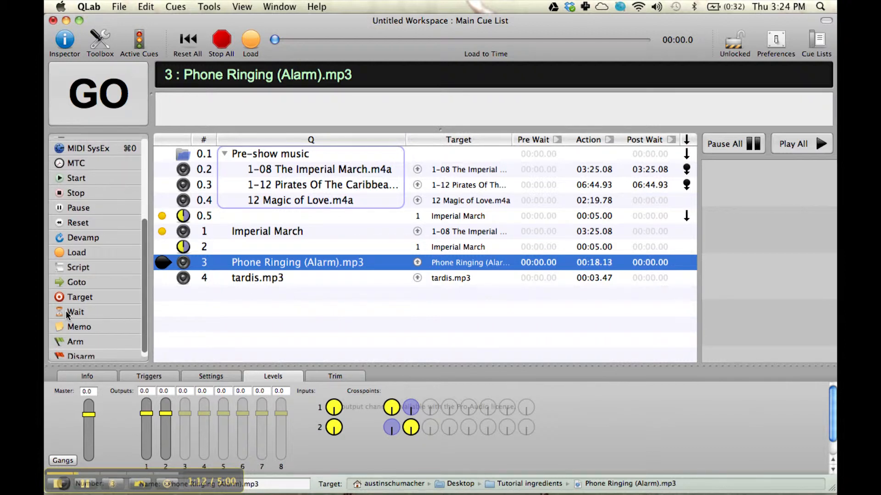
drag(65, 310, 258, 278)
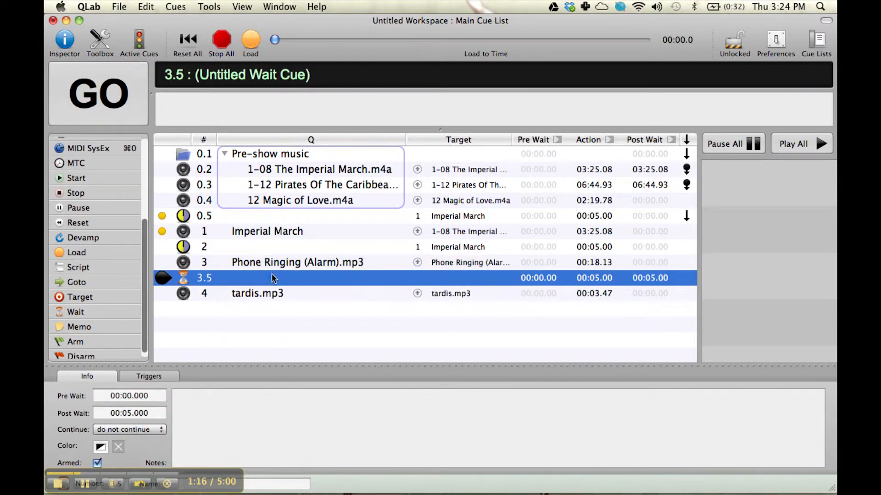
Set the Phone Ringing (Alarm).mp3 cue to auto-continue into the wait cue
click(315, 267)
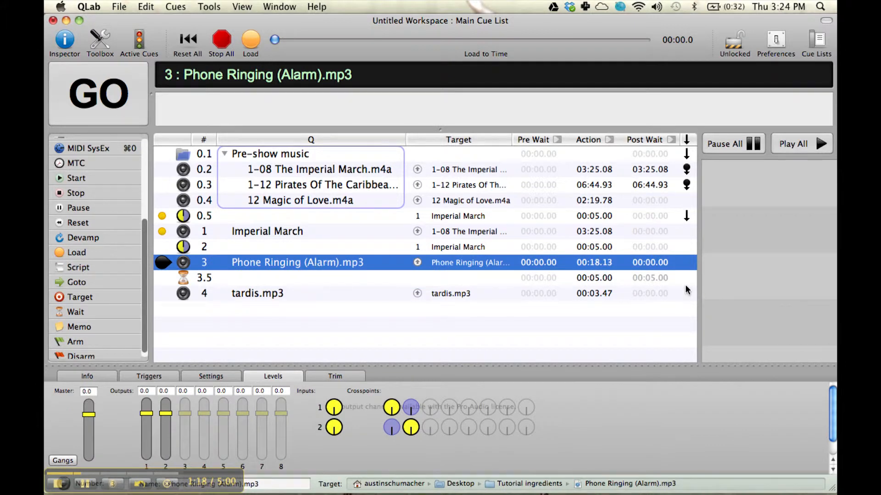
click(234, 277)
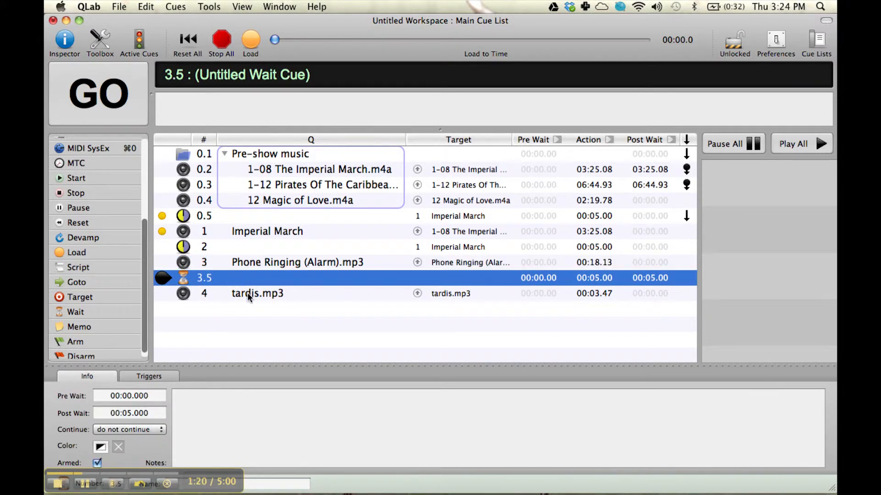
click(268, 292)
click(308, 263)
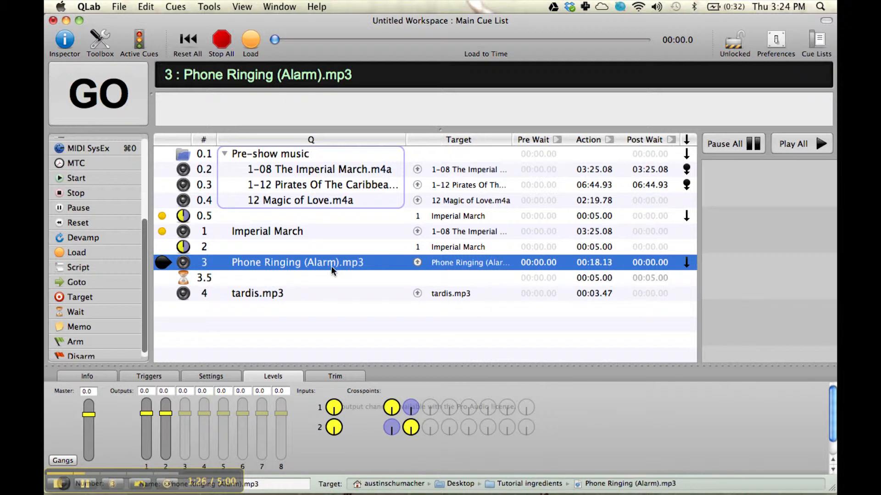
Play the sequence from the Phone Ringing cue to check whether tardis.mp3 is triggered, and stop all cues
click(309, 280)
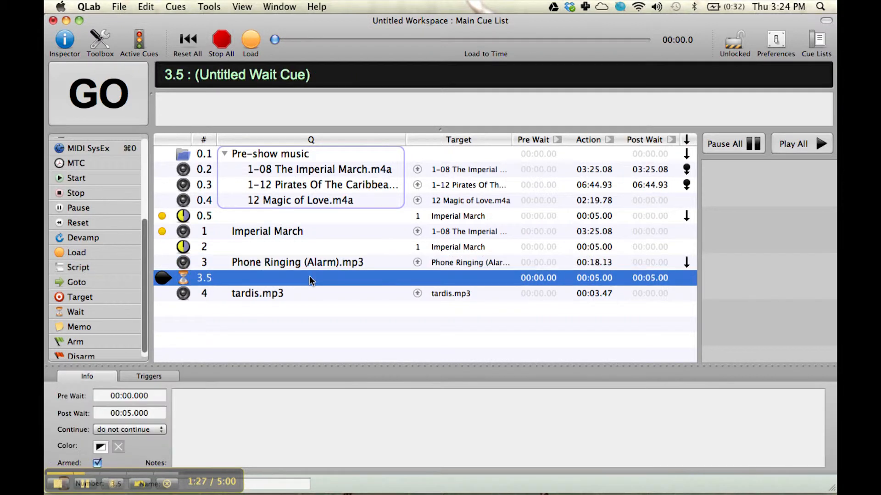
click(292, 294)
click(318, 265)
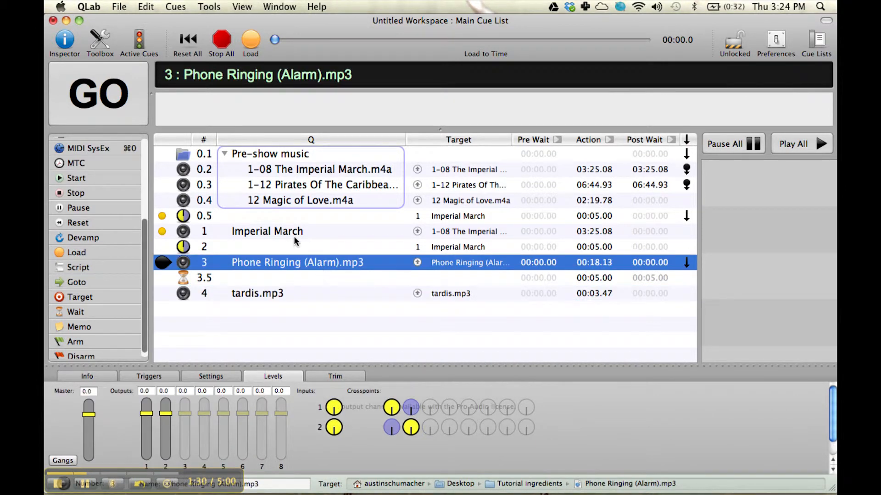
key(space)
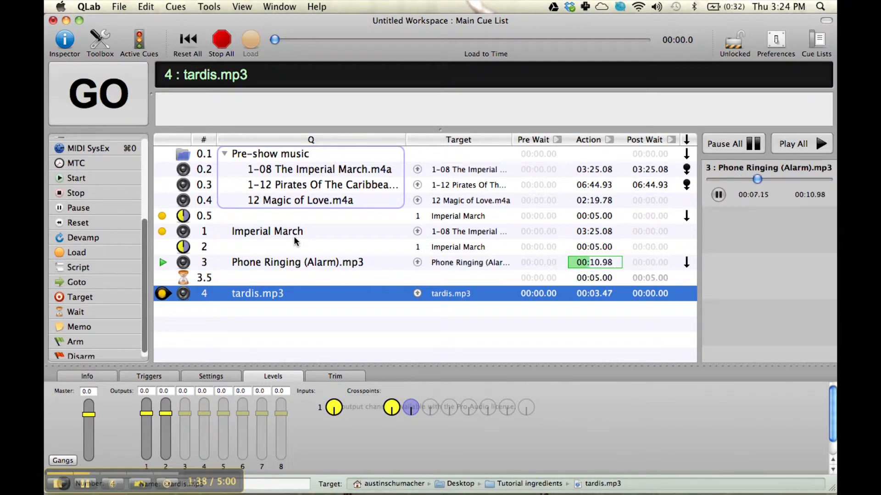
click(222, 39)
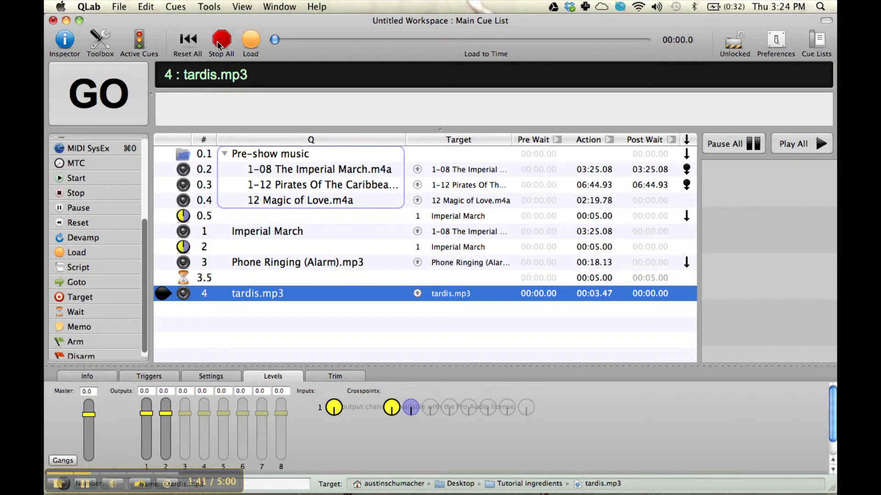
Set wait cue 3.5 to auto-follow and test the sequence by playing from the Phone Ringing cue, stopping all cues at the end
click(686, 280)
click(686, 279)
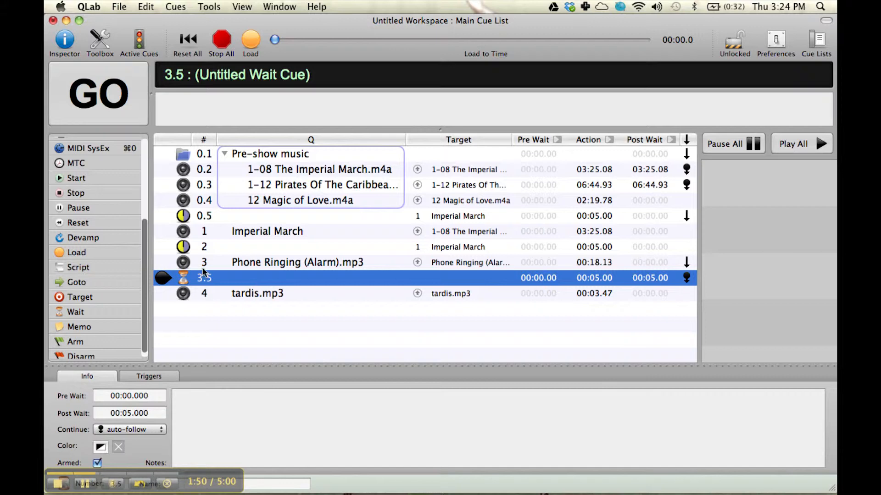
click(229, 264)
key(space)
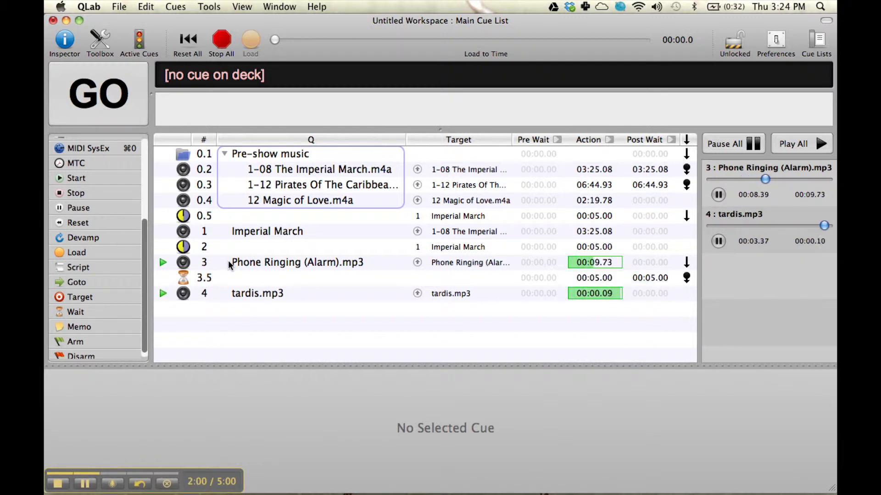
click(224, 44)
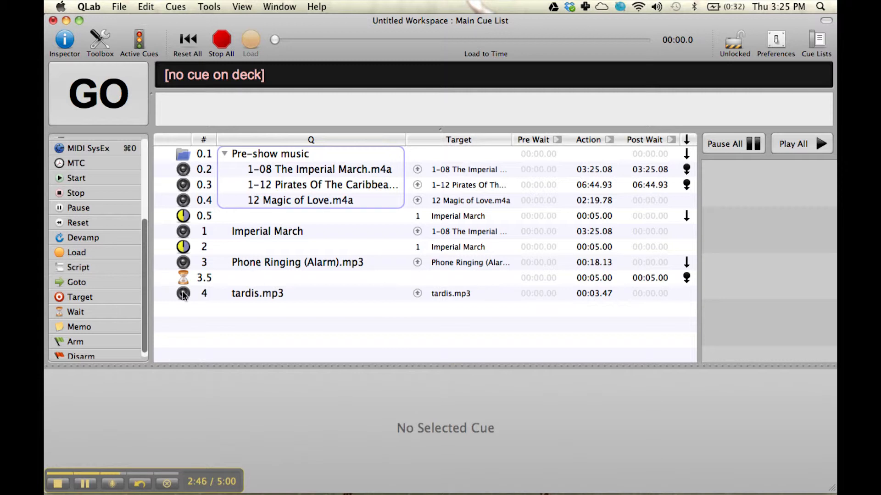
Add a Stop cue below tardis.mp3 and target it at the Phone Ringing (Alarm).mp3 cue
scroll(121, 294, up, 2)
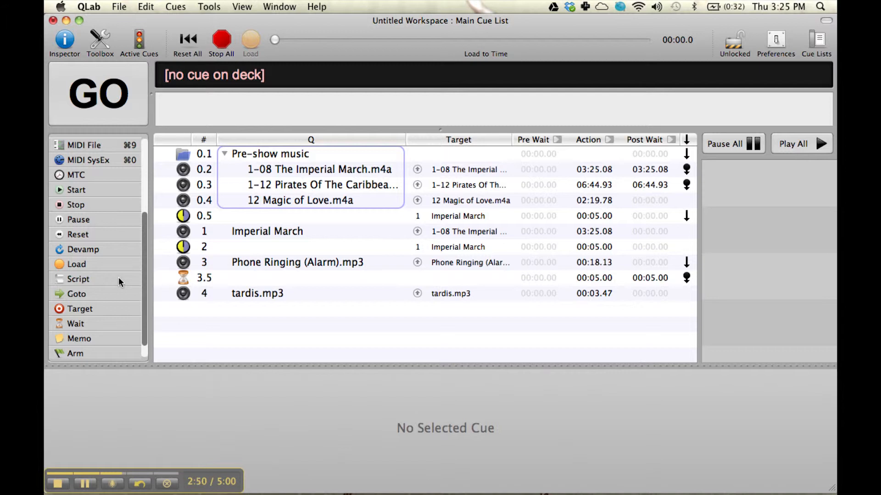
click(305, 263)
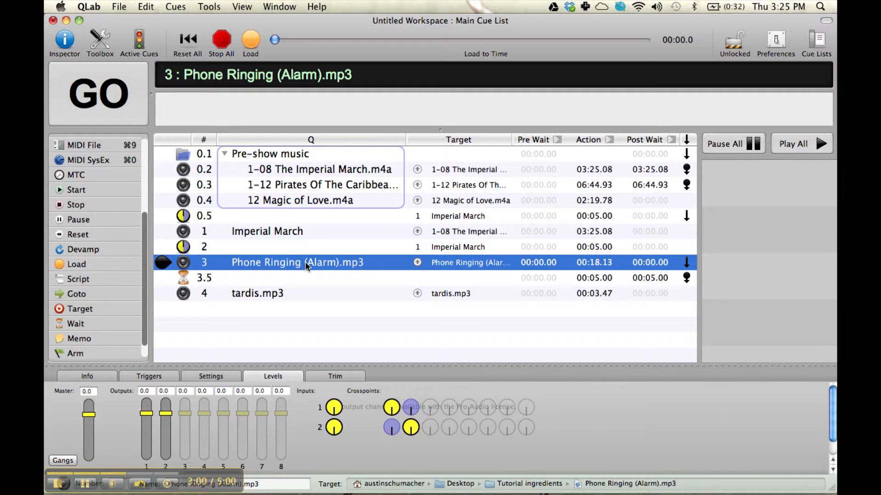
click(71, 205)
drag(71, 206, 284, 315)
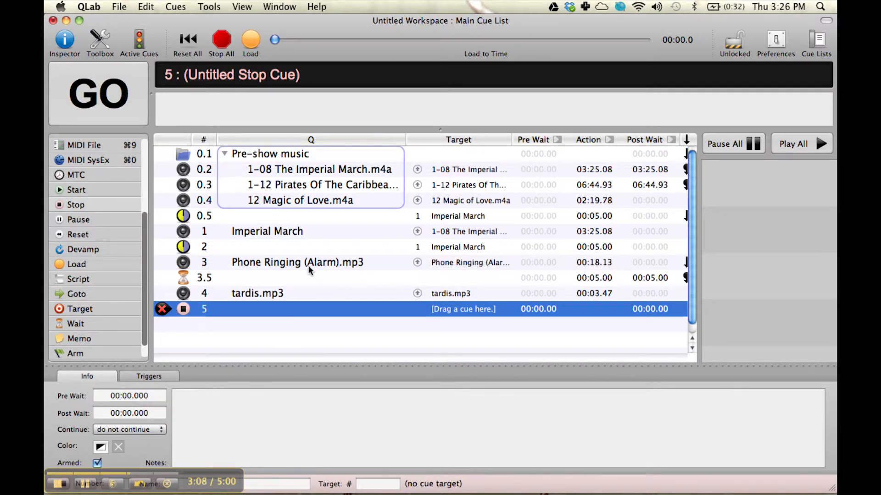
drag(304, 260, 296, 311)
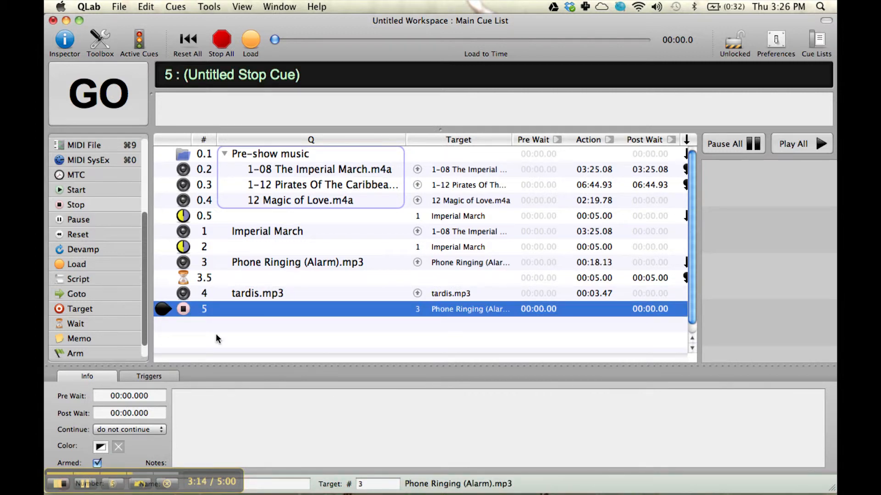
Play the Phone Ringing cue sequence and trigger the stop cue while the phone is still ringing to test it
click(249, 262)
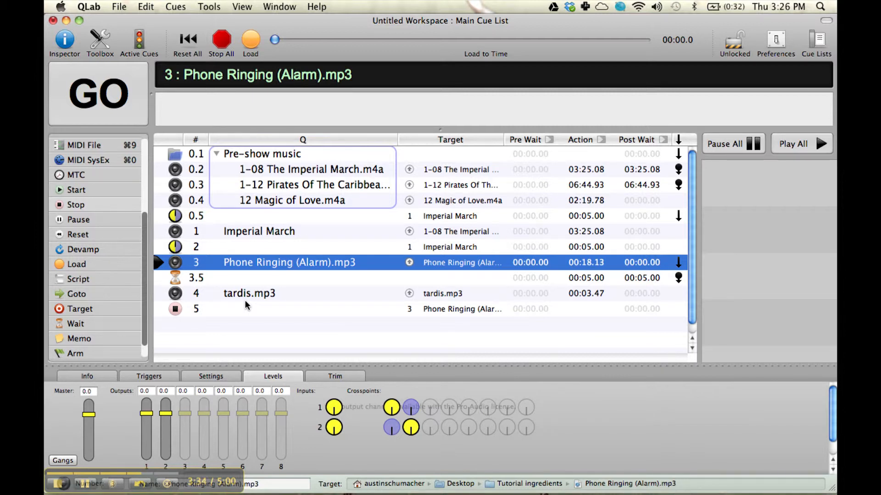
key(space)
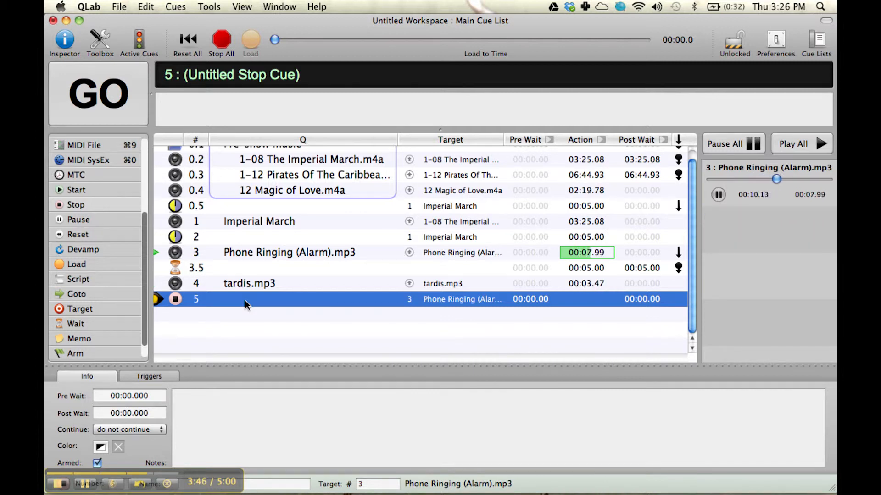
key(space)
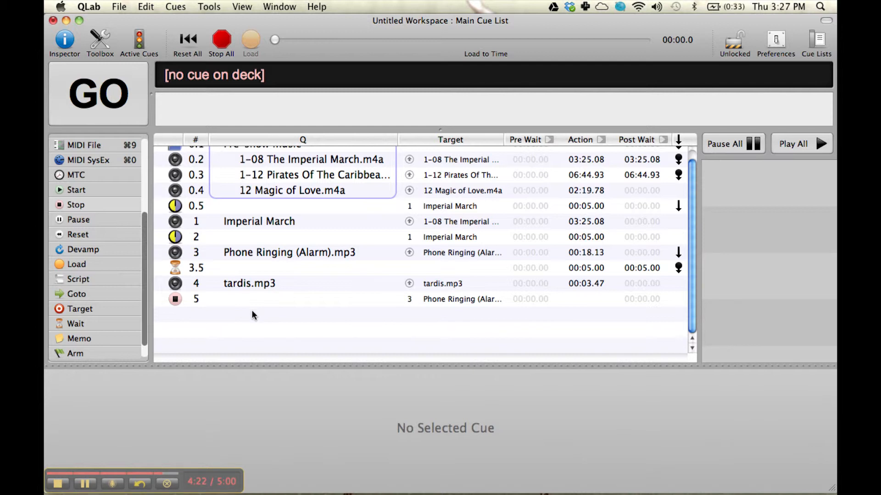
click(56, 482)
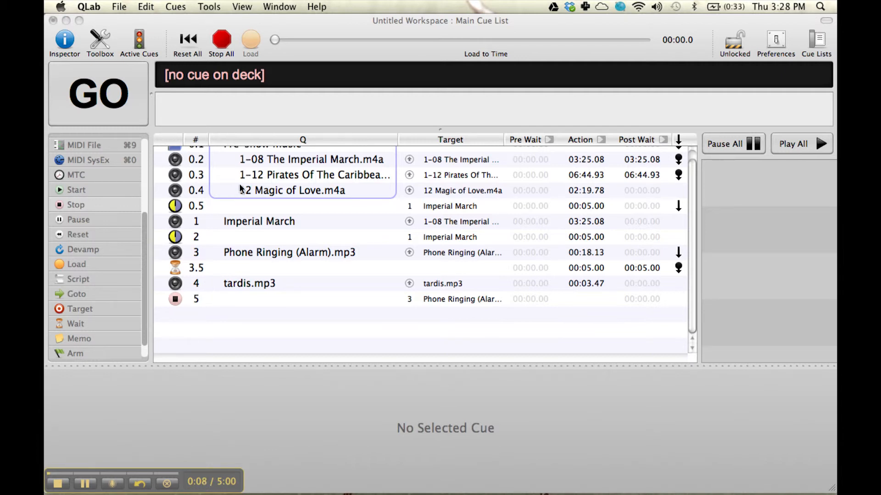
Add a Pause cue and a Start cue between the tardis.mp3 cue and the stop cue
click(70, 219)
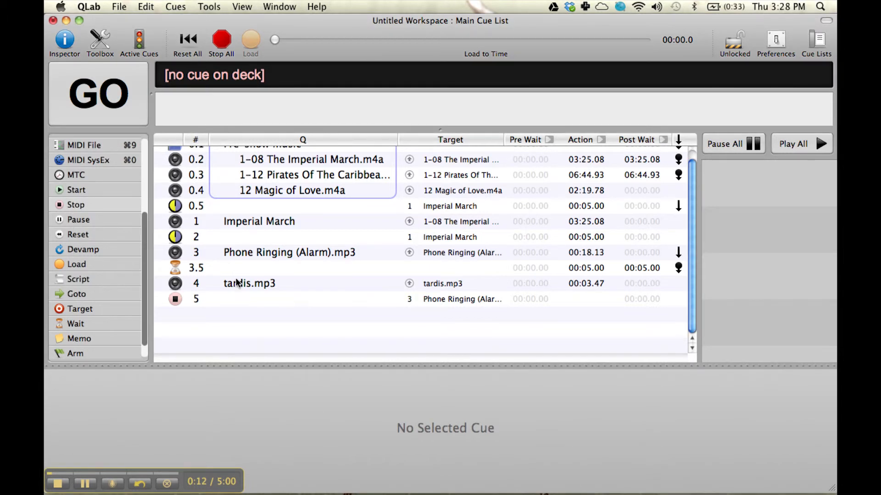
drag(83, 221, 194, 303)
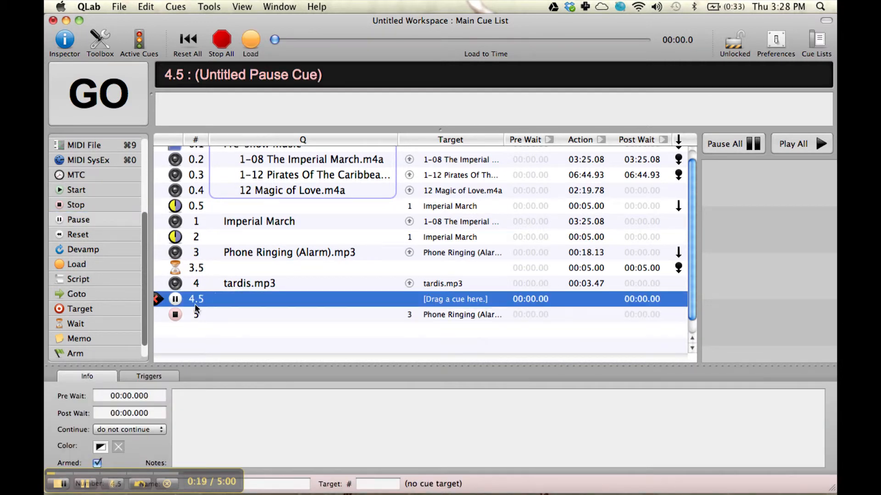
click(71, 188)
drag(74, 192, 255, 306)
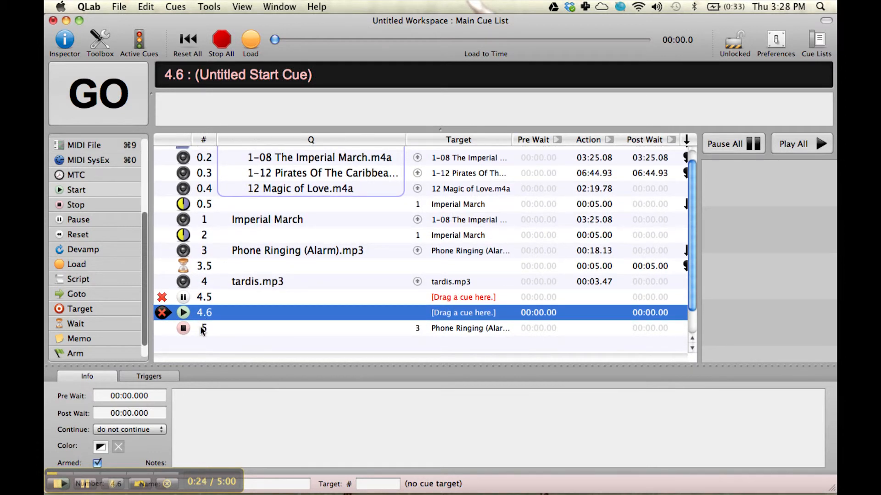
click(210, 327)
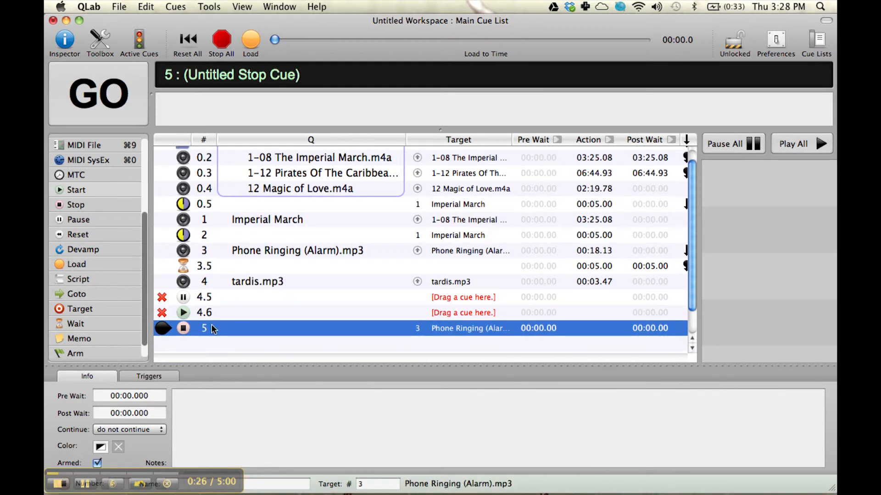
Target both the pause cue 4.5 and the start cue 4.6 at the tardis.mp3 cue
click(269, 285)
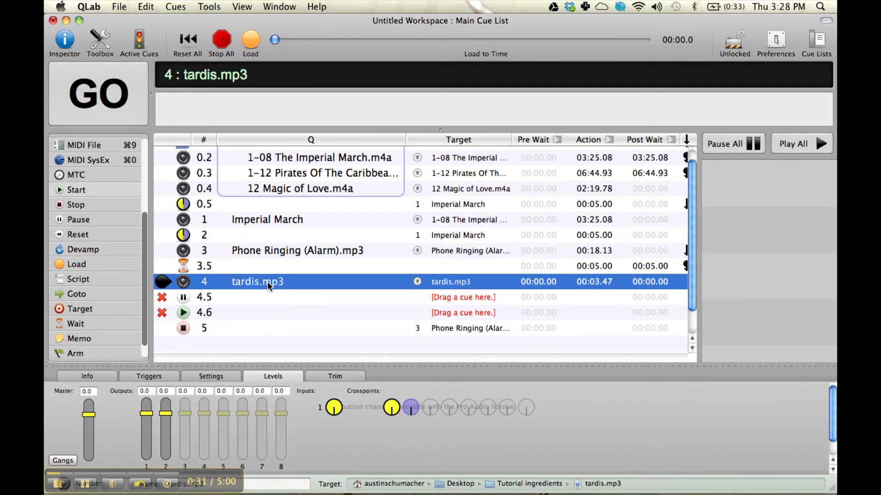
drag(269, 294, 267, 301)
drag(255, 282, 248, 315)
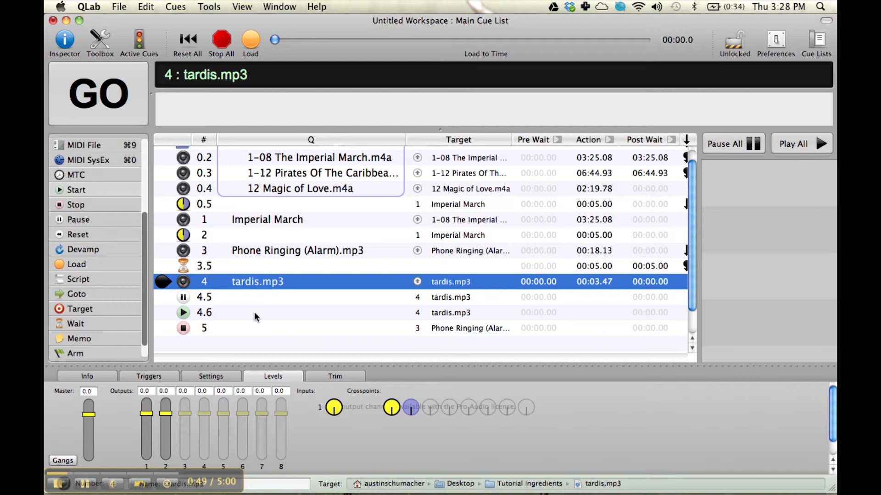
Play tardis.mp3 and trigger its pause and start cues in turn to test pausing and resuming
scroll(190, 252, down, 1)
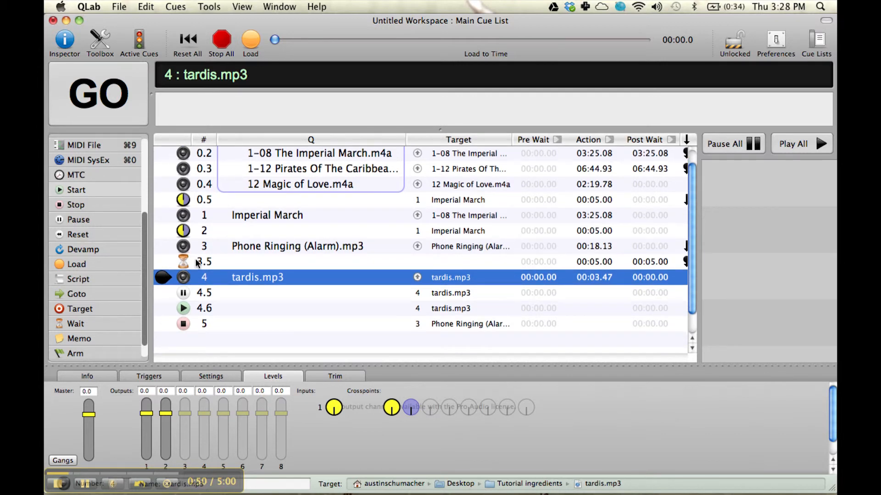
key(space)
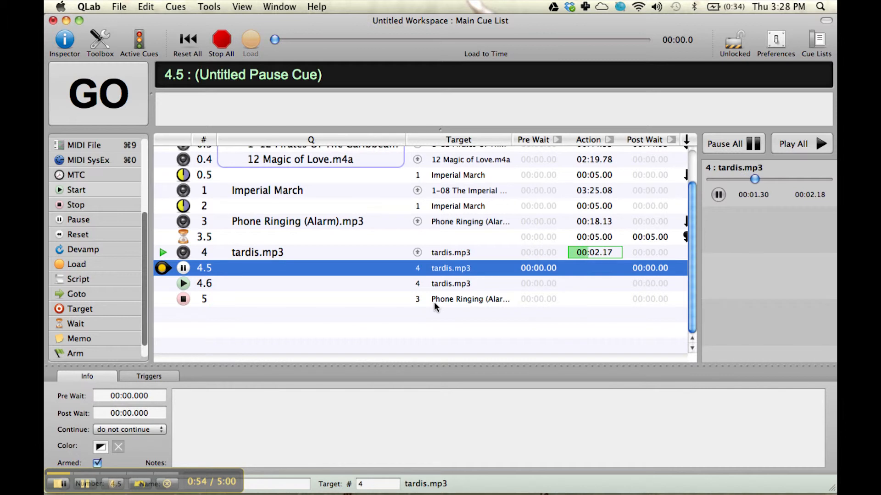
key(space)
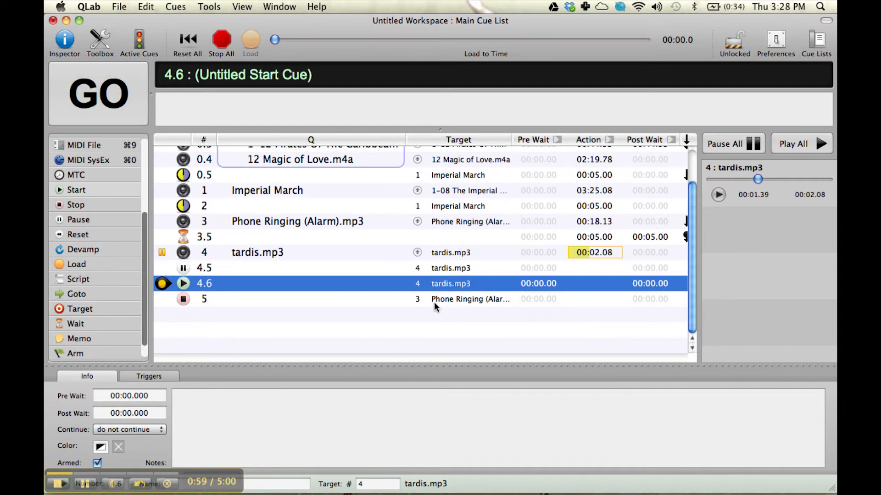
key(space)
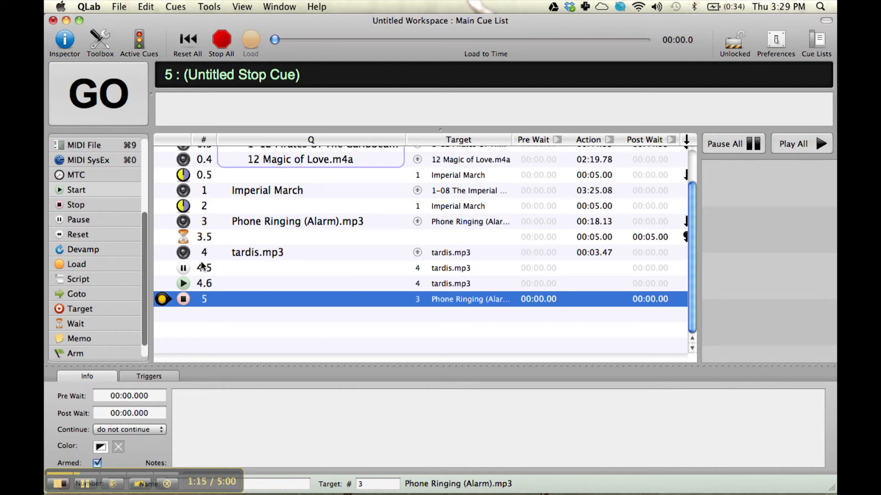
Review the complete cue list, examining fade cue 0.5, the Imperial March cue and fade cue 2
scroll(224, 263, up, 3)
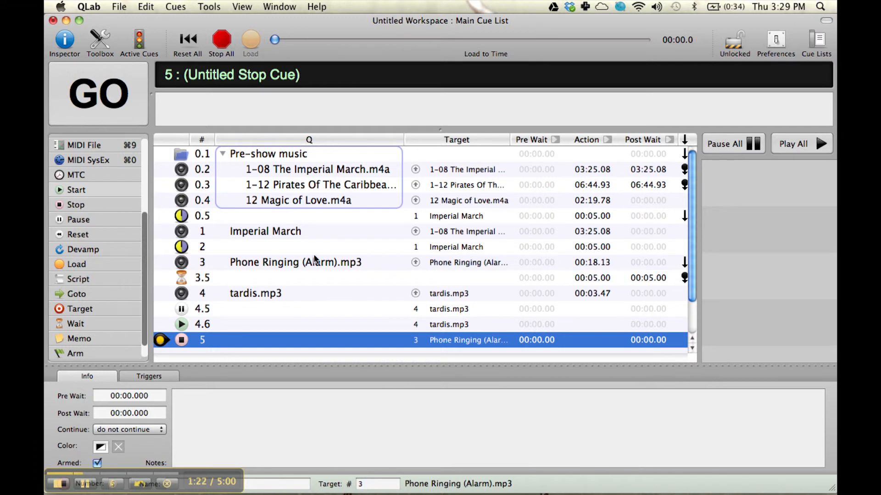
key(Up)
key(Up)
key(Up)
key(Down)
key(Down)
scroll(72, 234, down, 1)
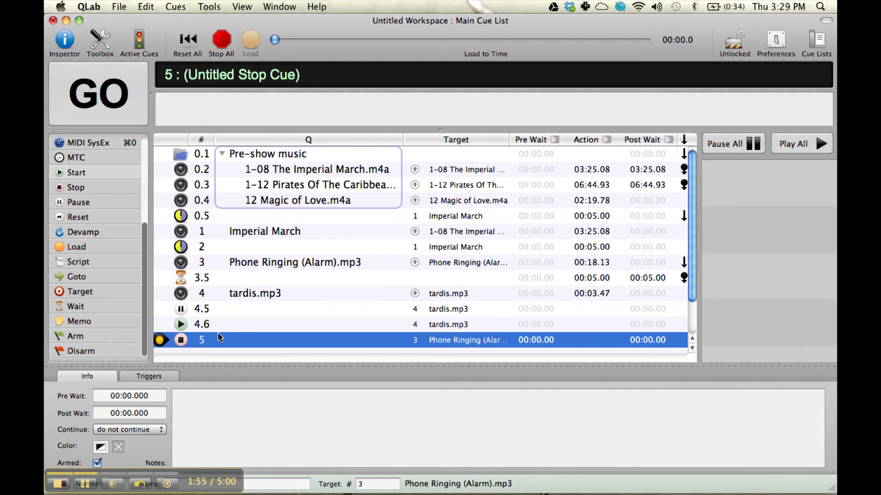
click(285, 215)
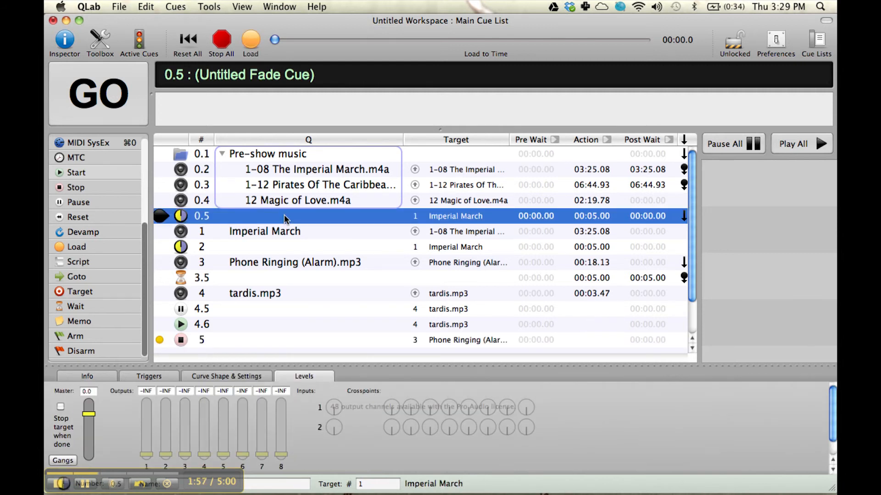
click(291, 232)
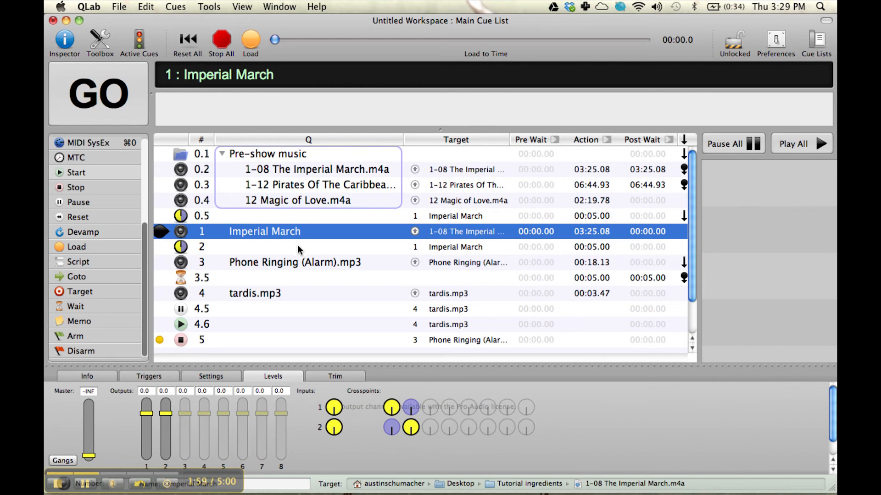
click(298, 248)
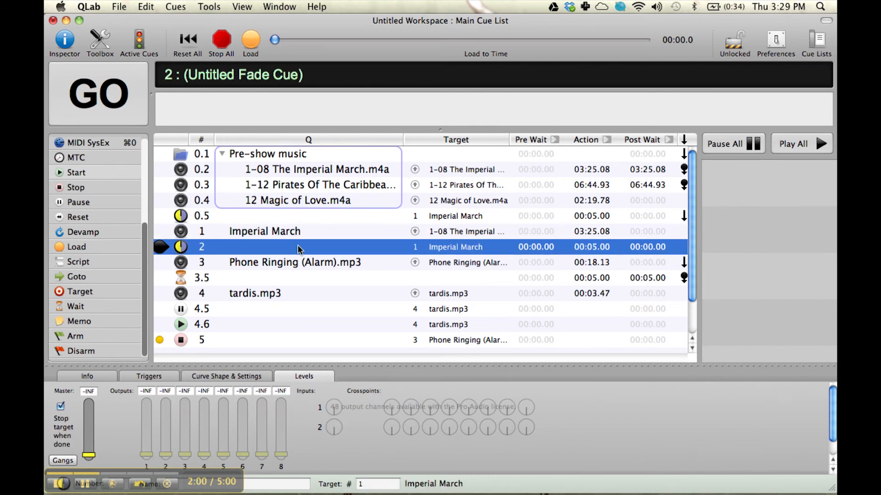